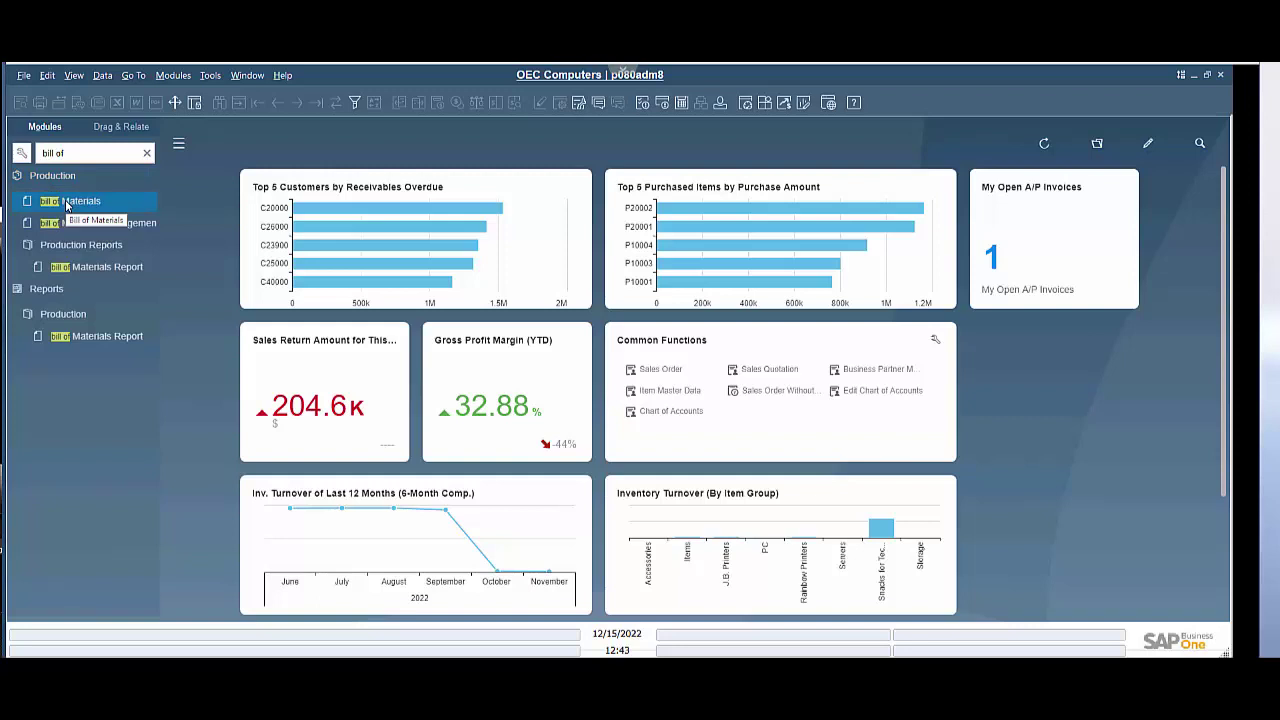
Open a blank Bill of Materials form in Add mode from the Production module.
left_click(66, 203)
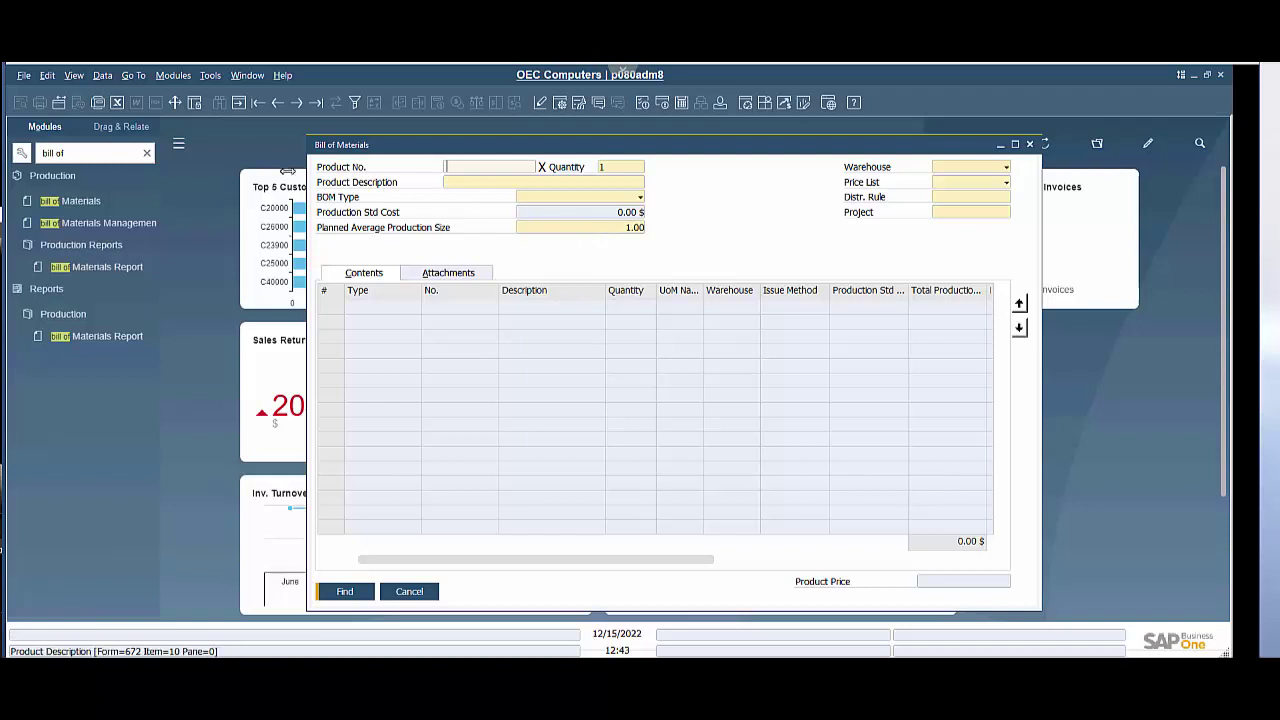
left_click(238, 104)
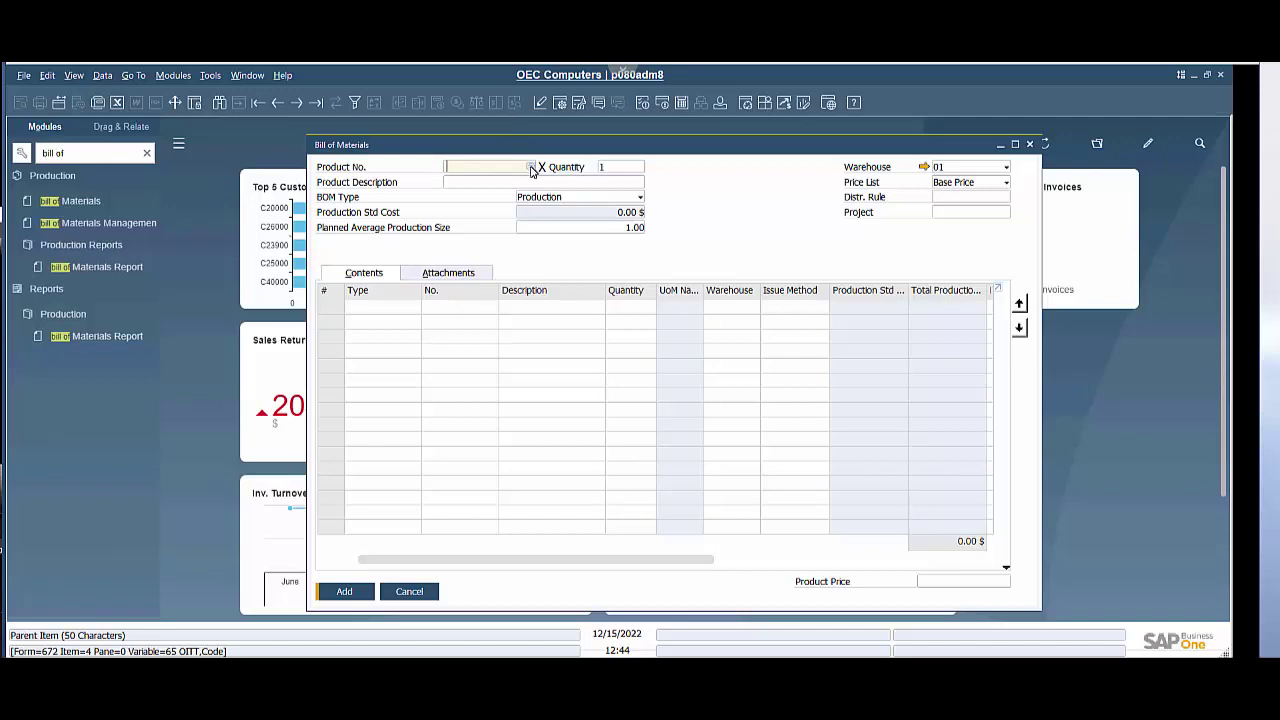
Choose BOMTEST1PROD (BOM TEST 1 Production) as parent product by searching the item list for 'BOM'.
left_click(532, 168)
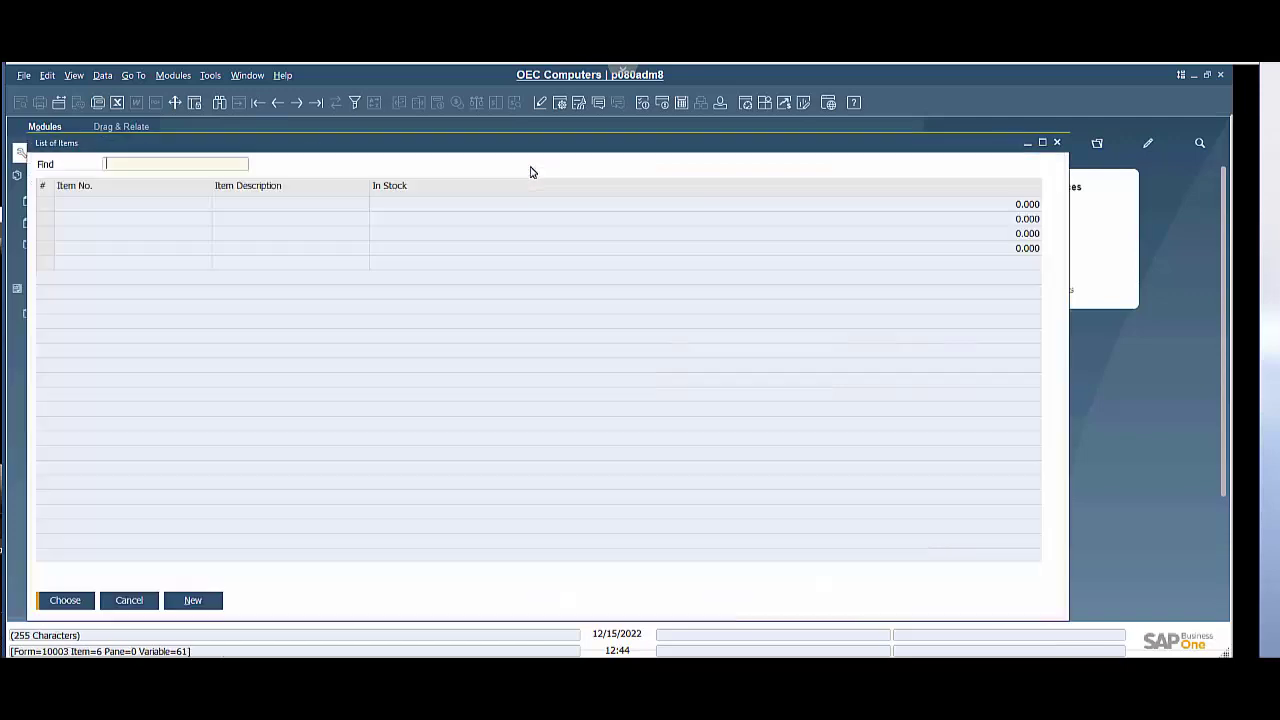
left_click(313, 189)
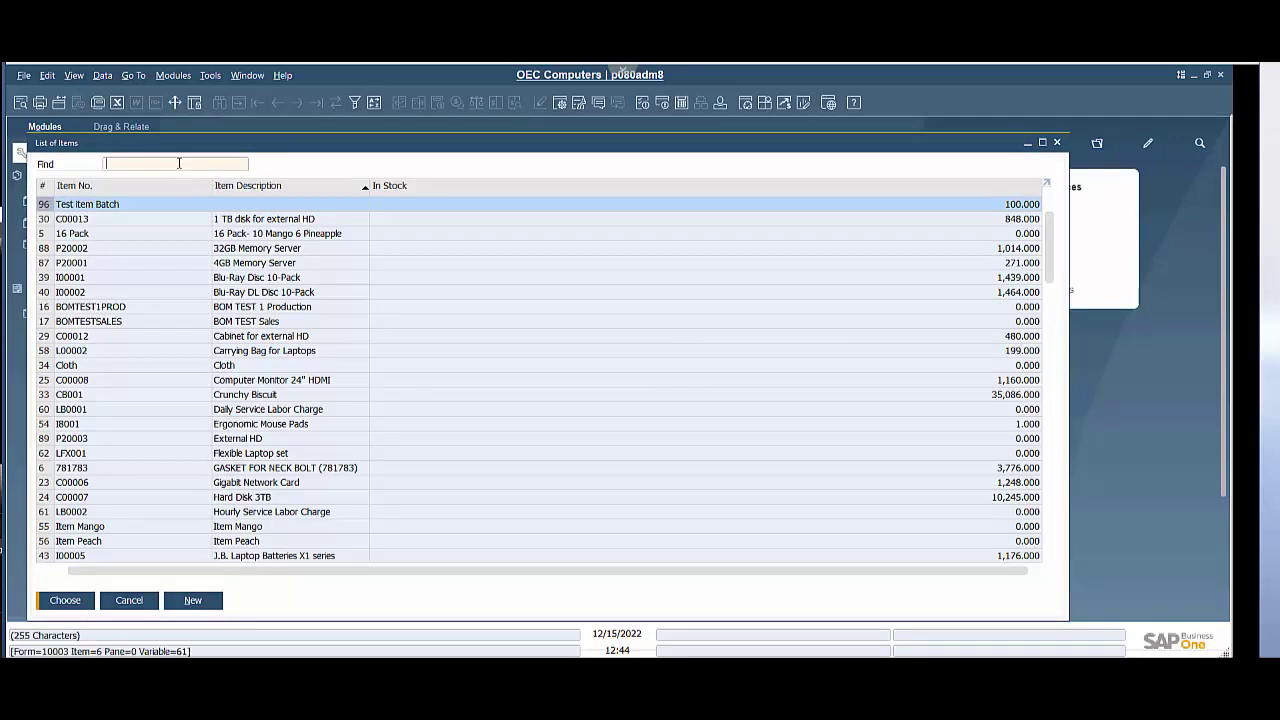
type("BOM")
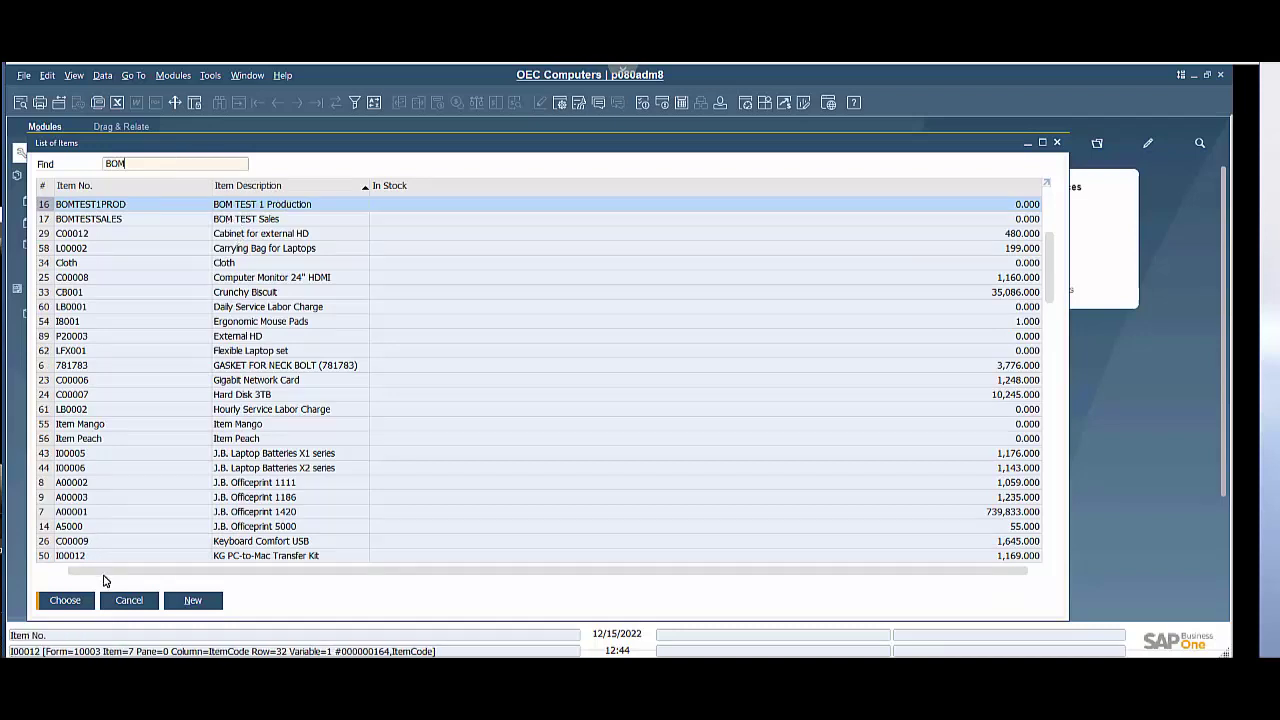
left_click(66, 601)
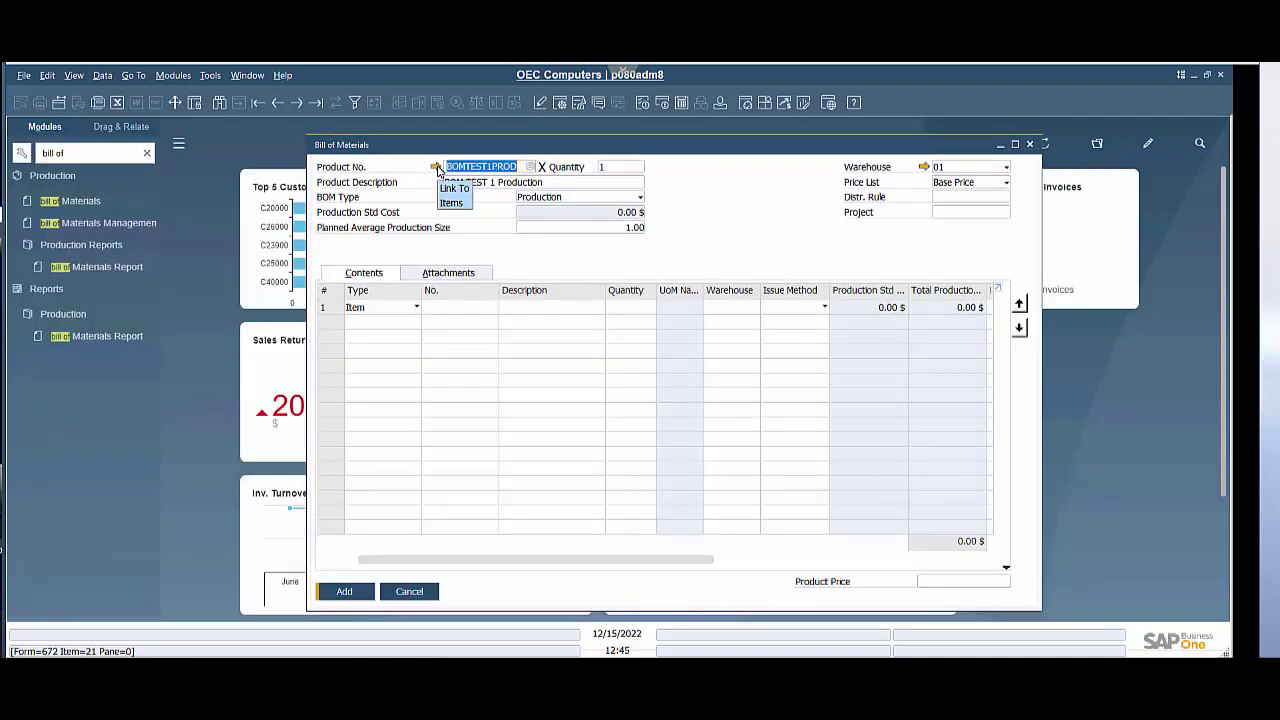
left_click(436, 167)
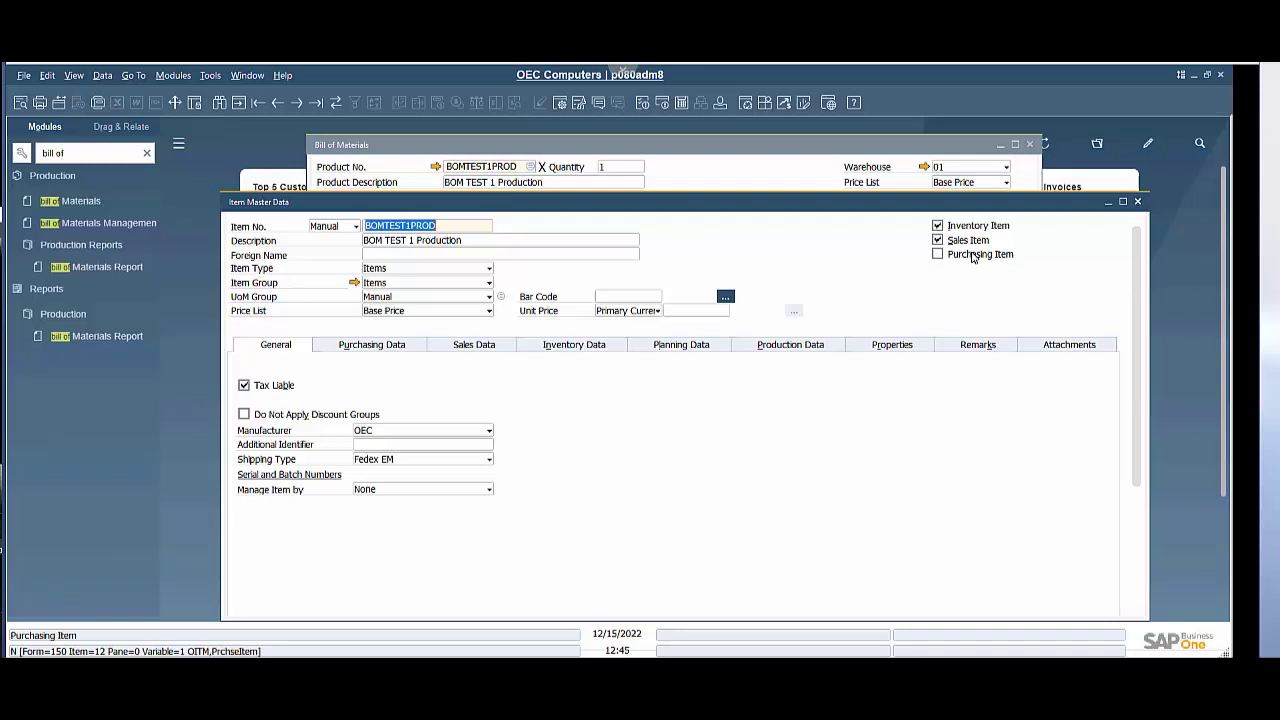
left_click(1138, 204)
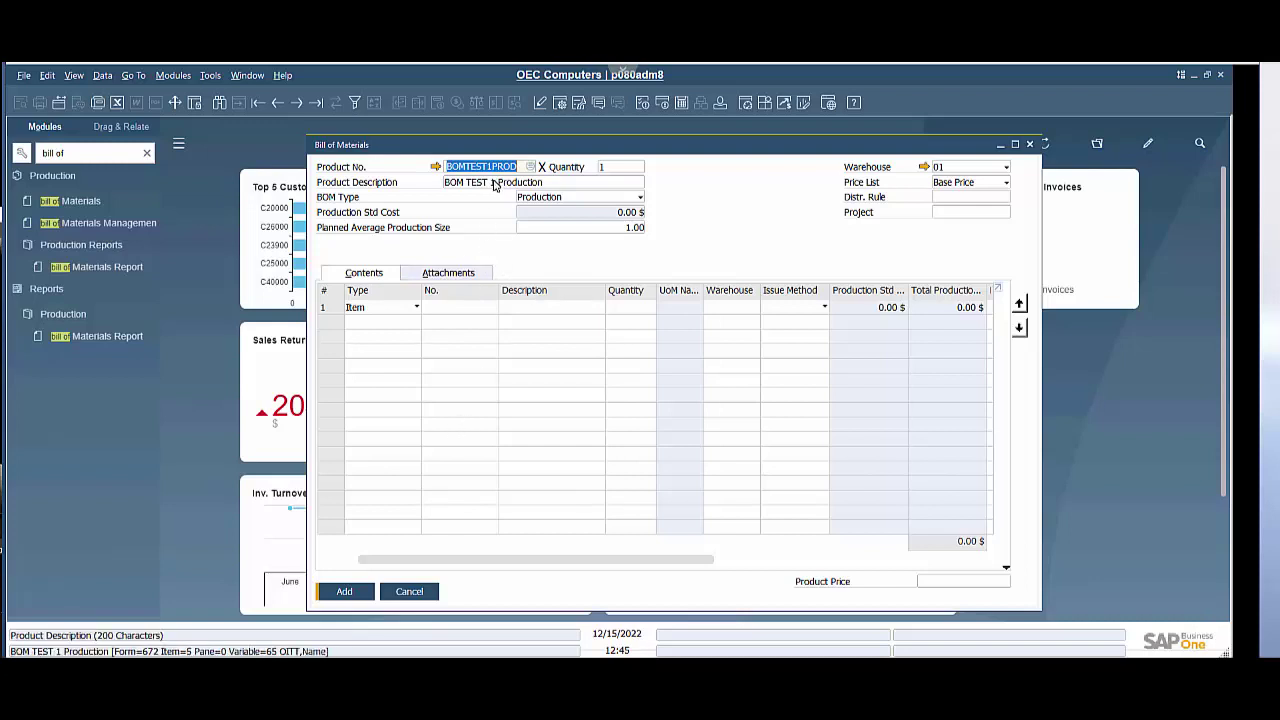
Add components 100-22 (Test Item 1), 100-24 (Test Item 2) and 101-18 (Test Item 3) from the item list.
left_click(450, 308)
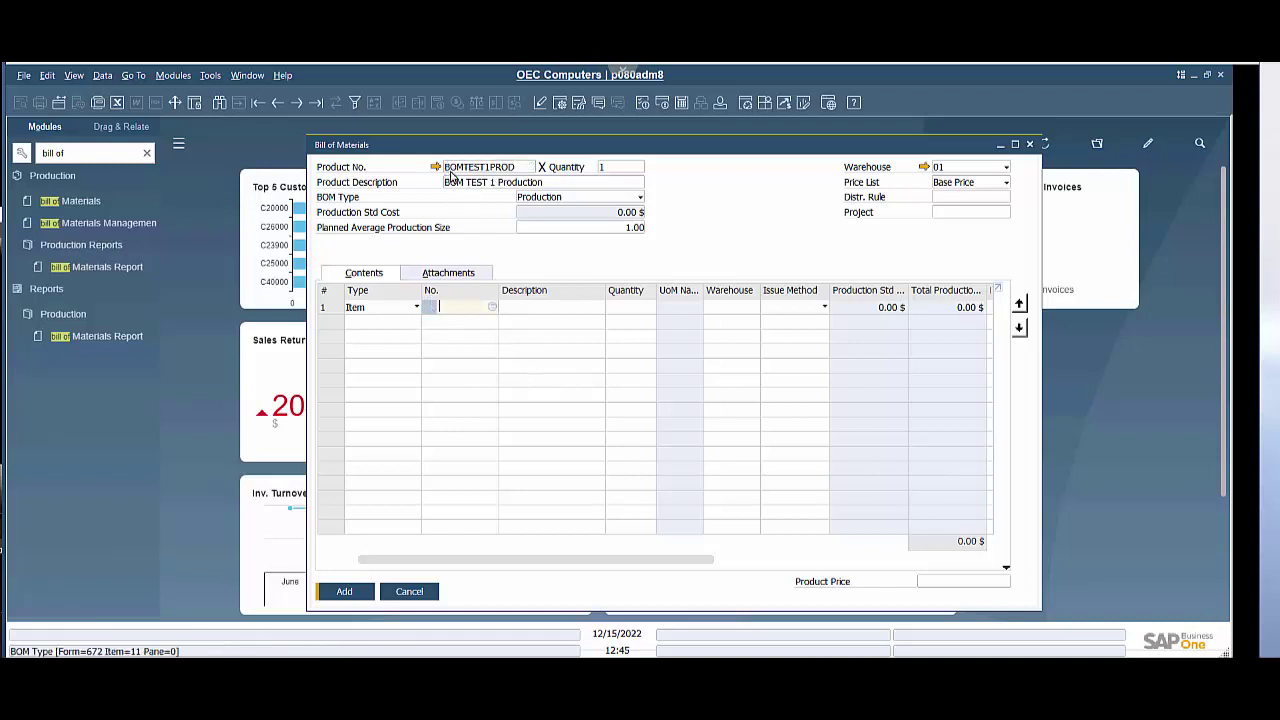
left_click(492, 309)
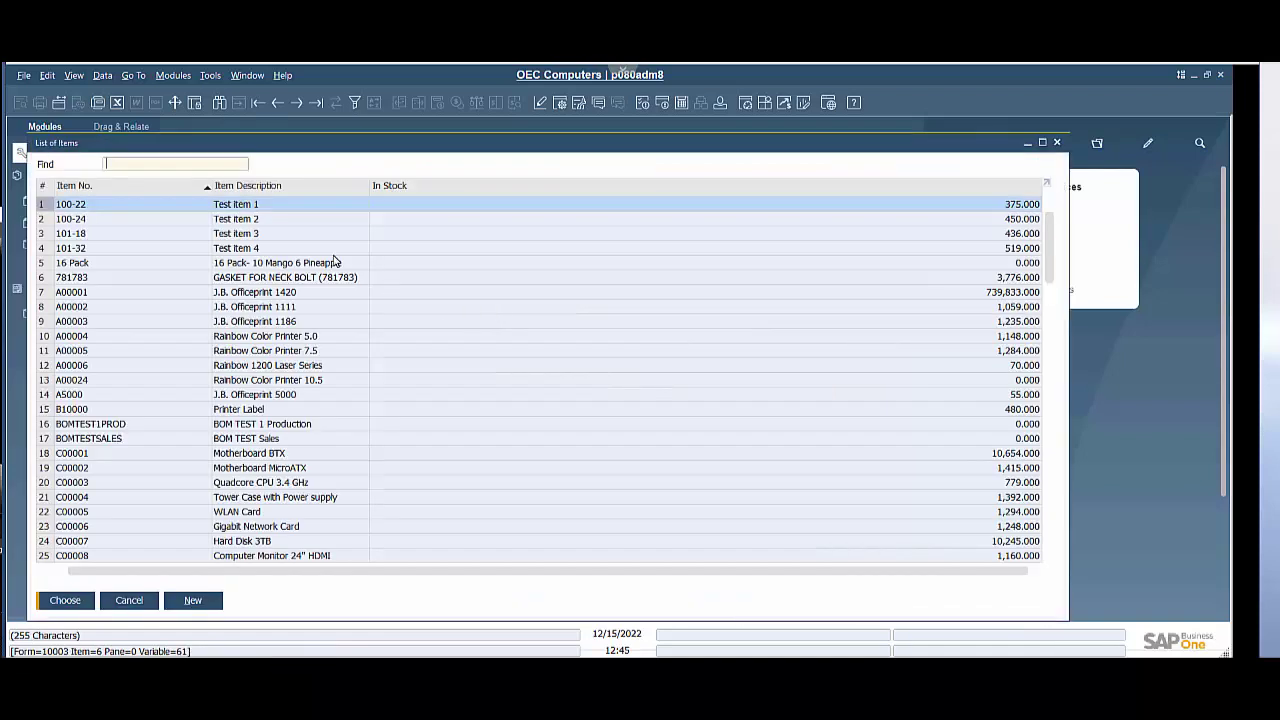
left_click(253, 218, "shift")
left_click(250, 233, "shift")
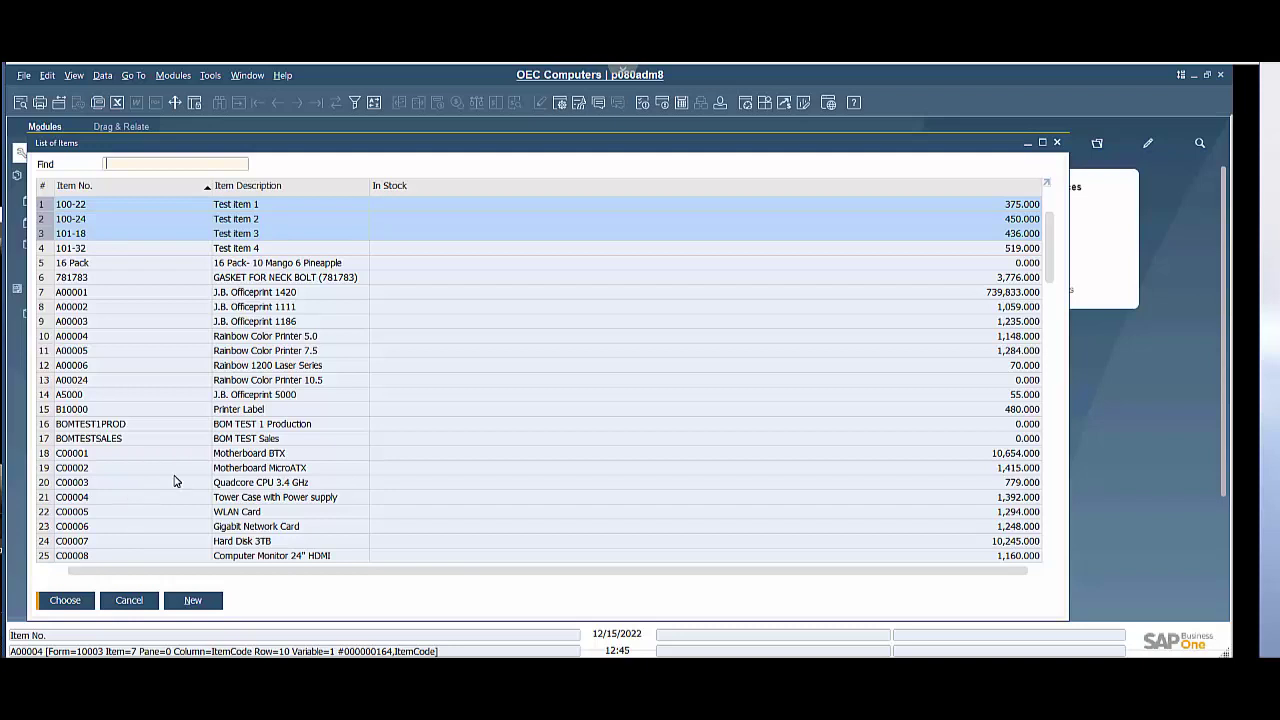
key("Return")
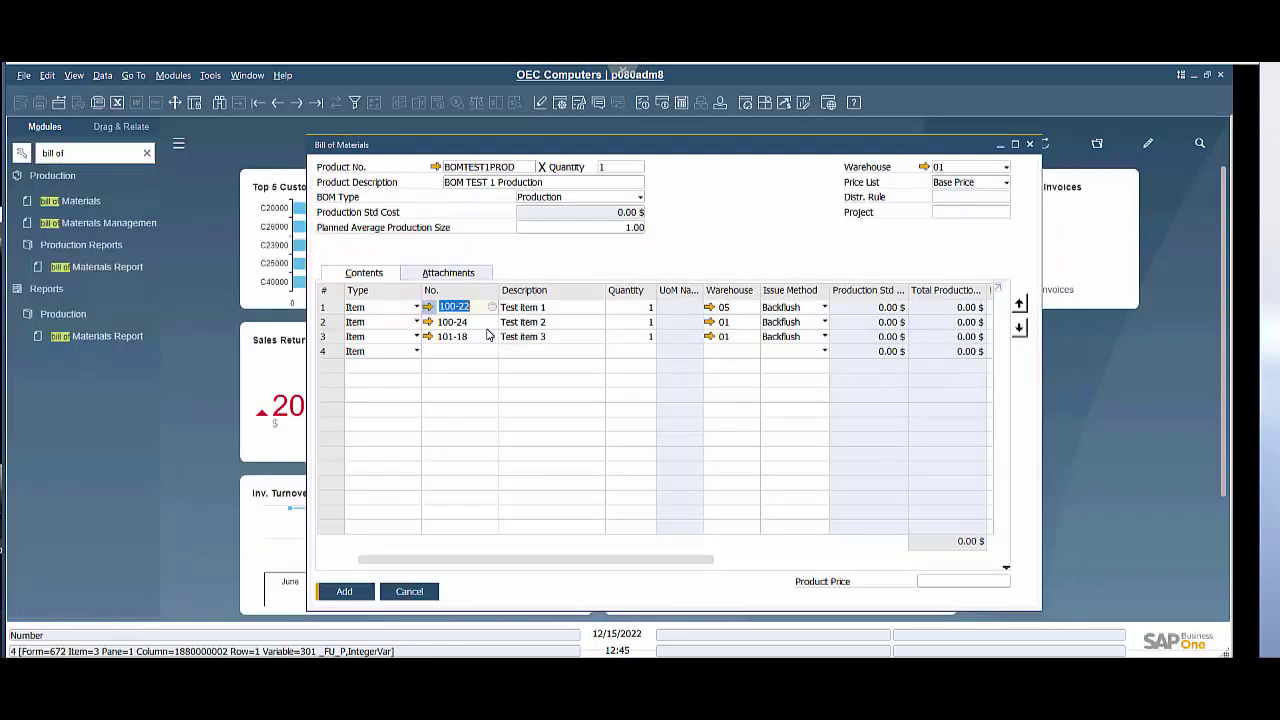
Set component quantities to 2, 3 and 1, keeping Backflush as Test Item 1's issue method.
left_click(637, 309)
type("2")
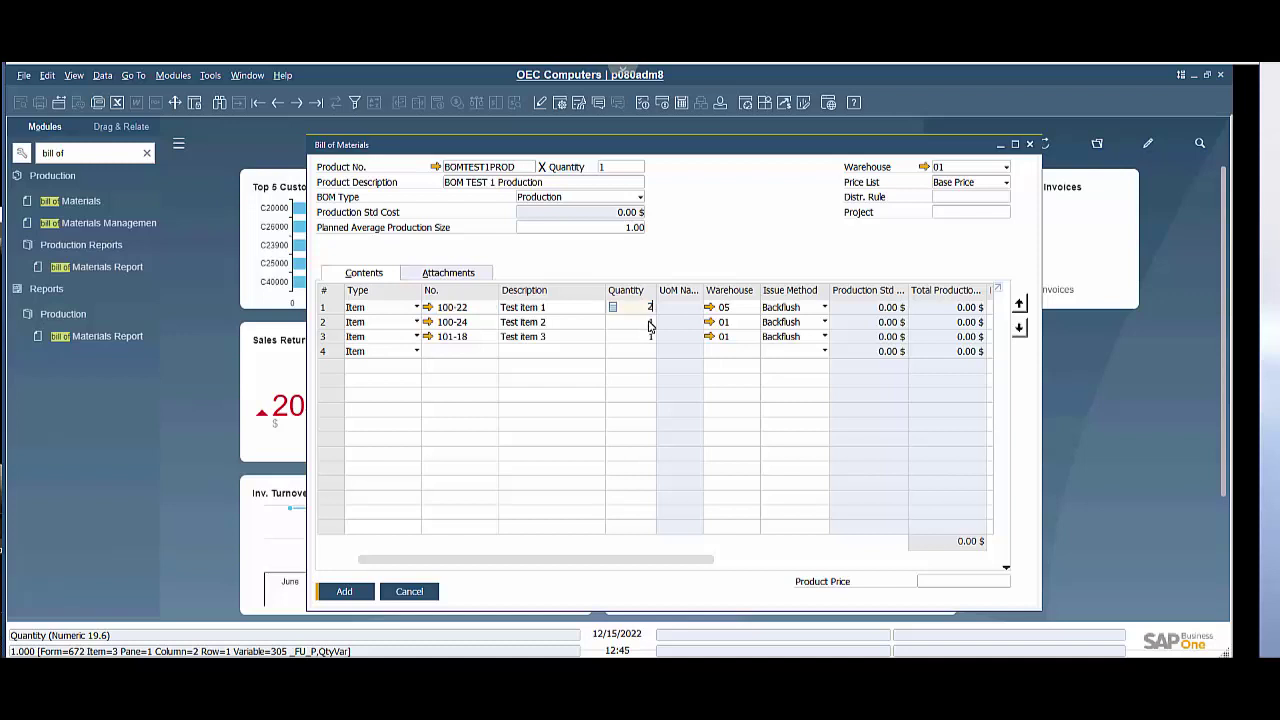
left_click(650, 322)
type("3")
left_click(645, 342)
type("1")
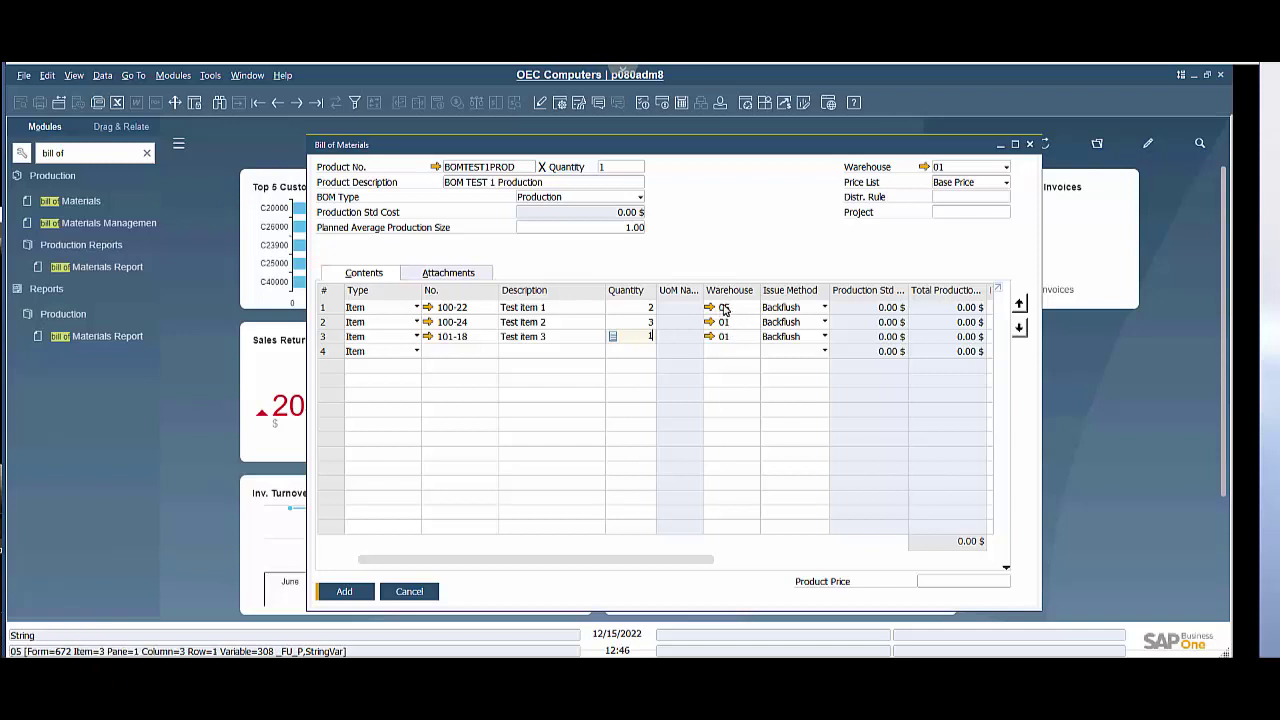
left_click(815, 311)
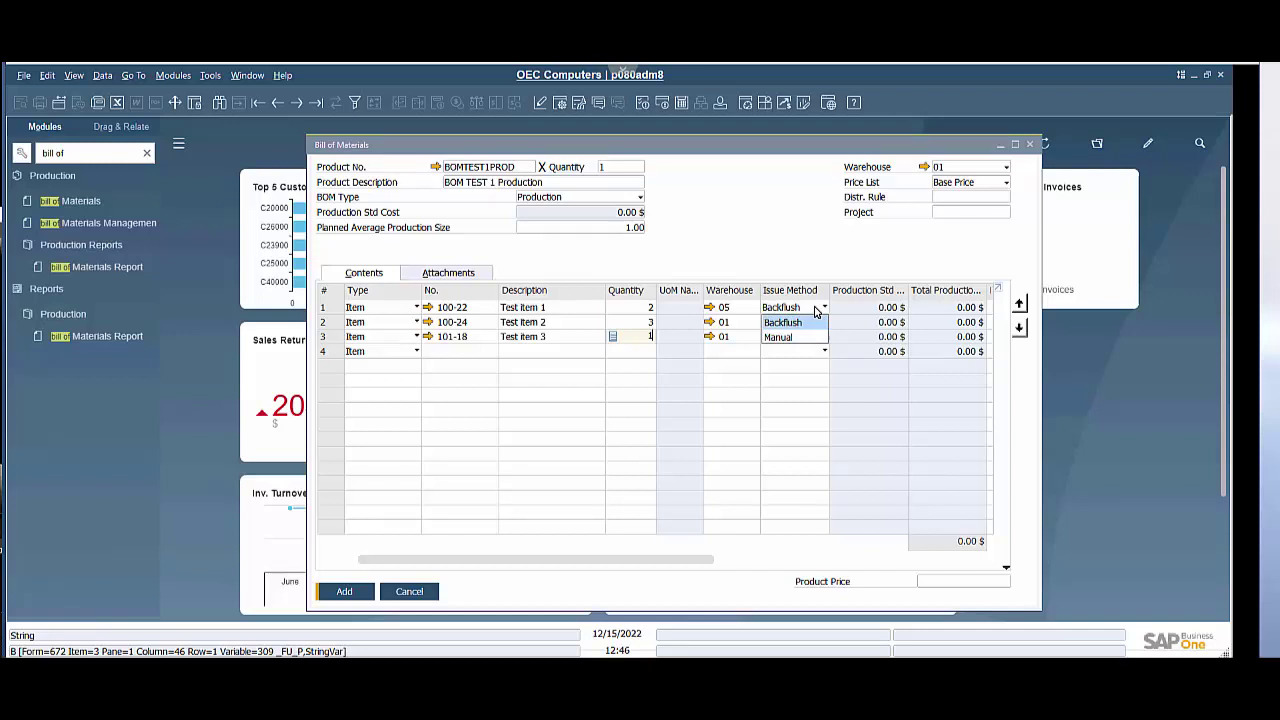
left_click(815, 311)
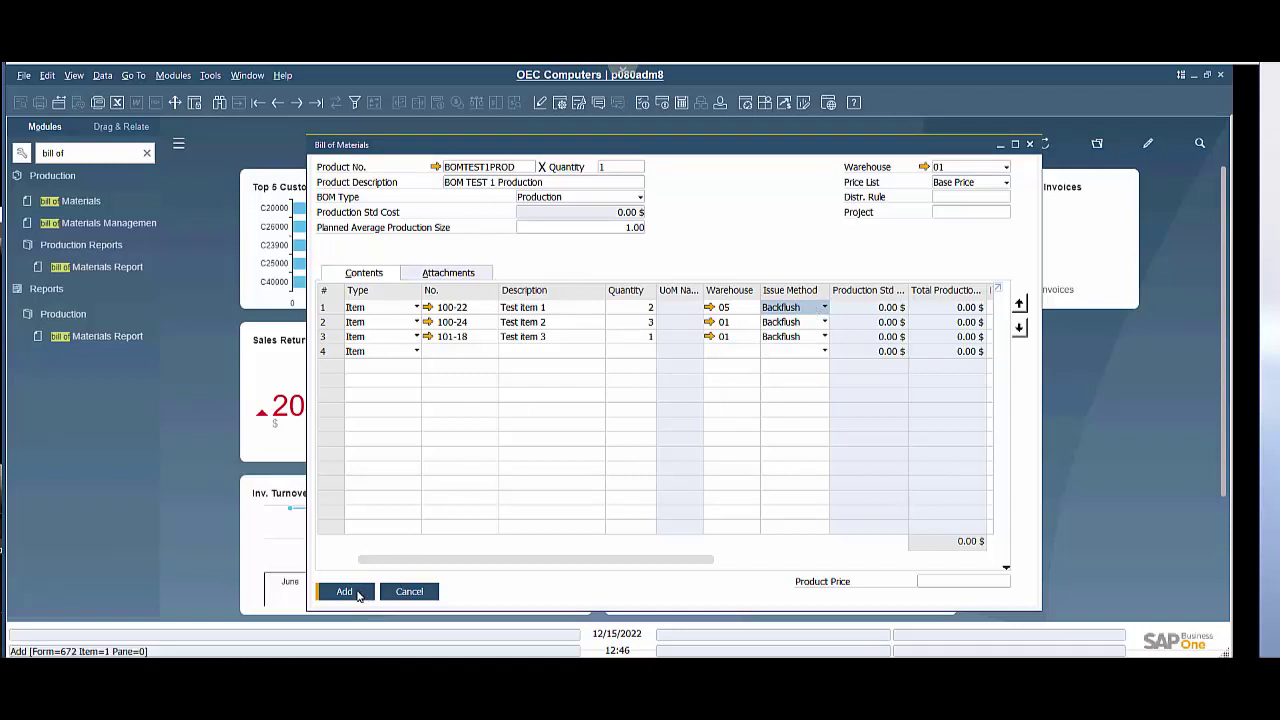
Save the BOMTEST1PROD production bill, leaving a fresh blank Bill of Materials form.
left_click(345, 591)
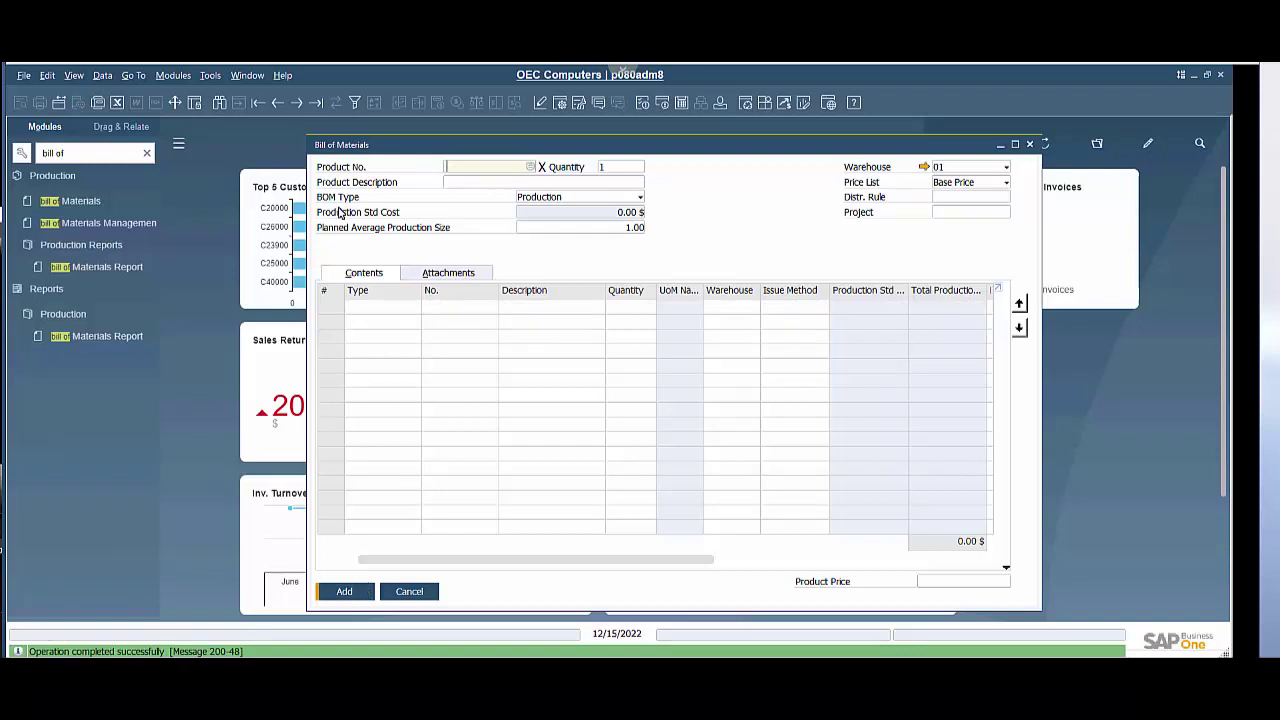
left_click_drag(345, 147, 333, 143)
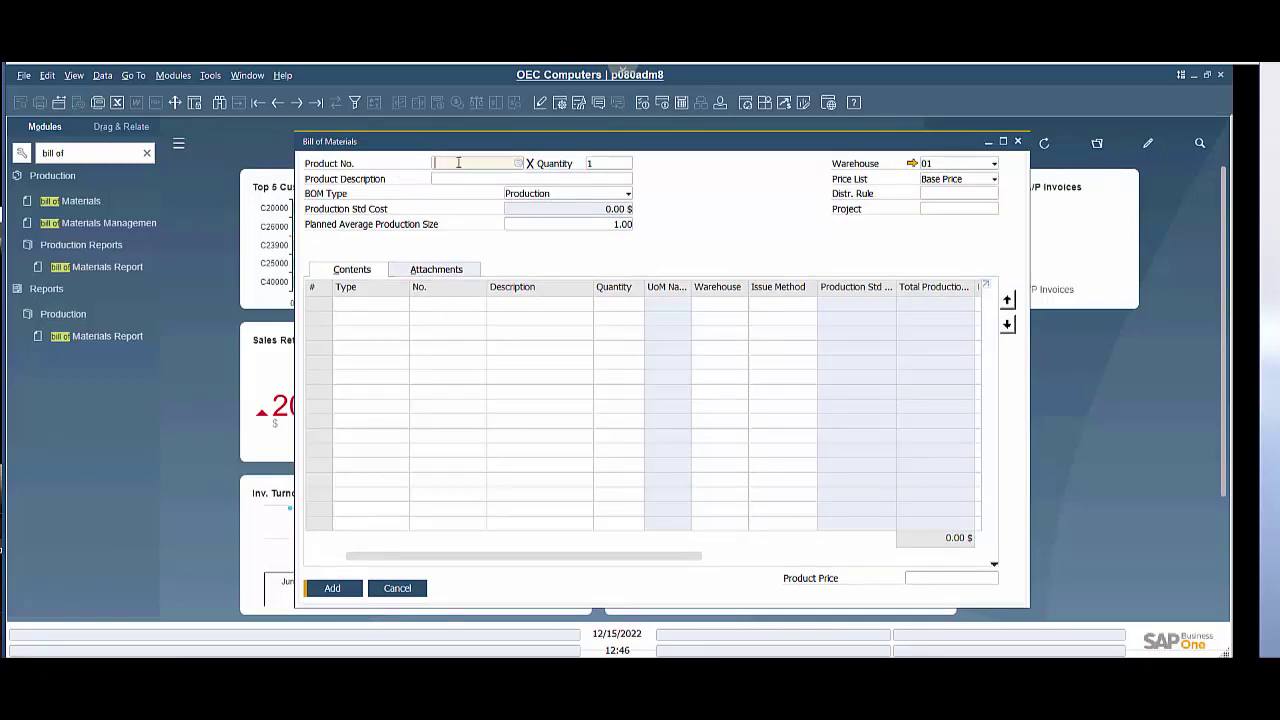
Choose BOMTESTSALES (BOM TEST Sales) as parent product from the item list filtered by 'bom'.
left_click(519, 164)
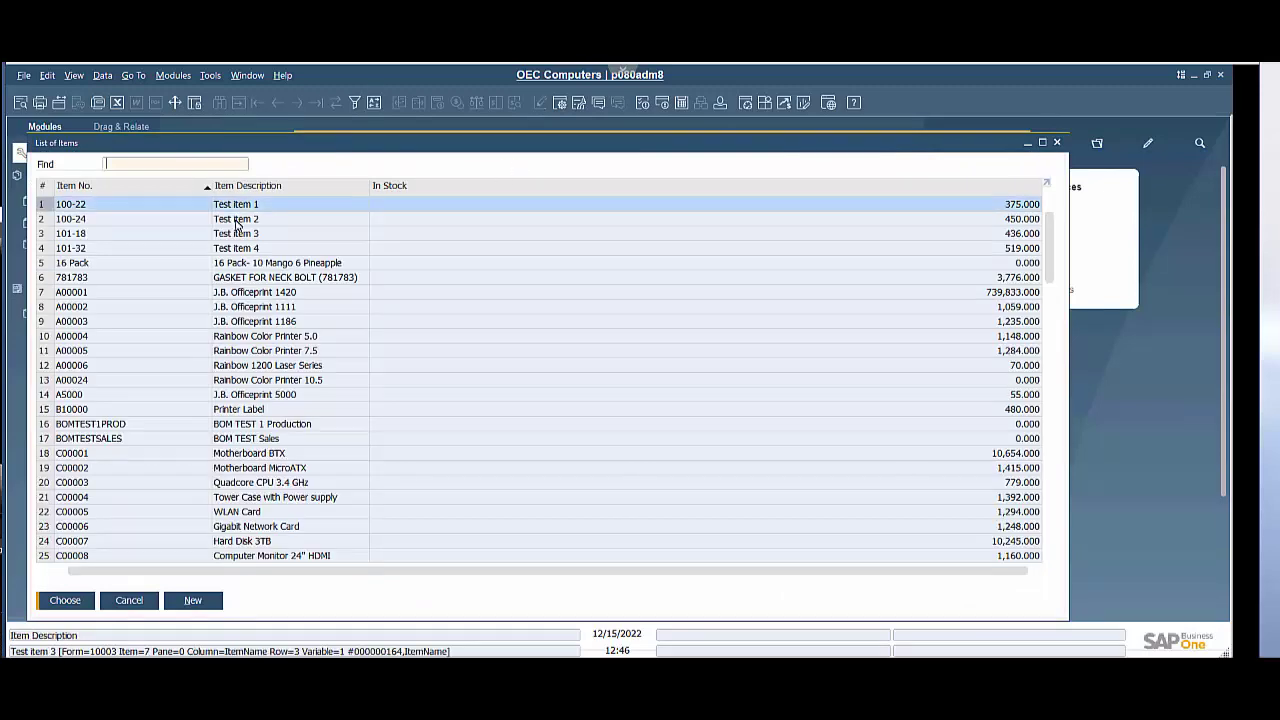
left_click(238, 188)
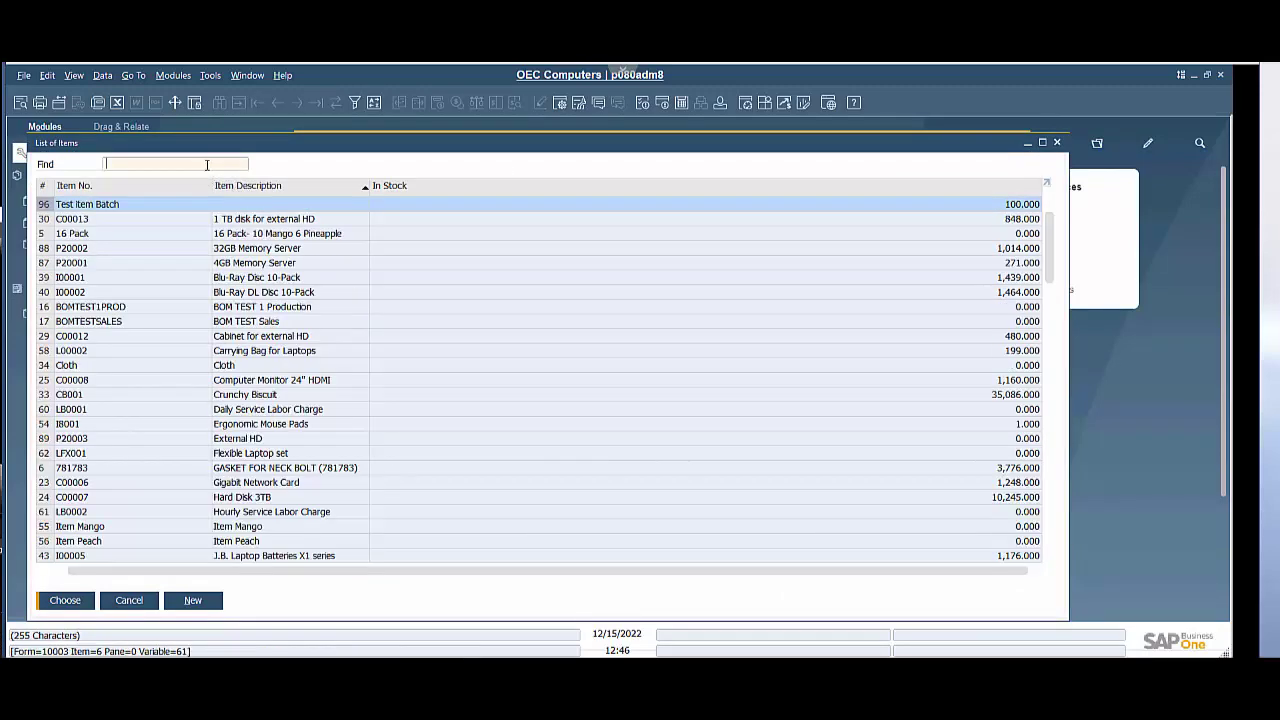
type("bom")
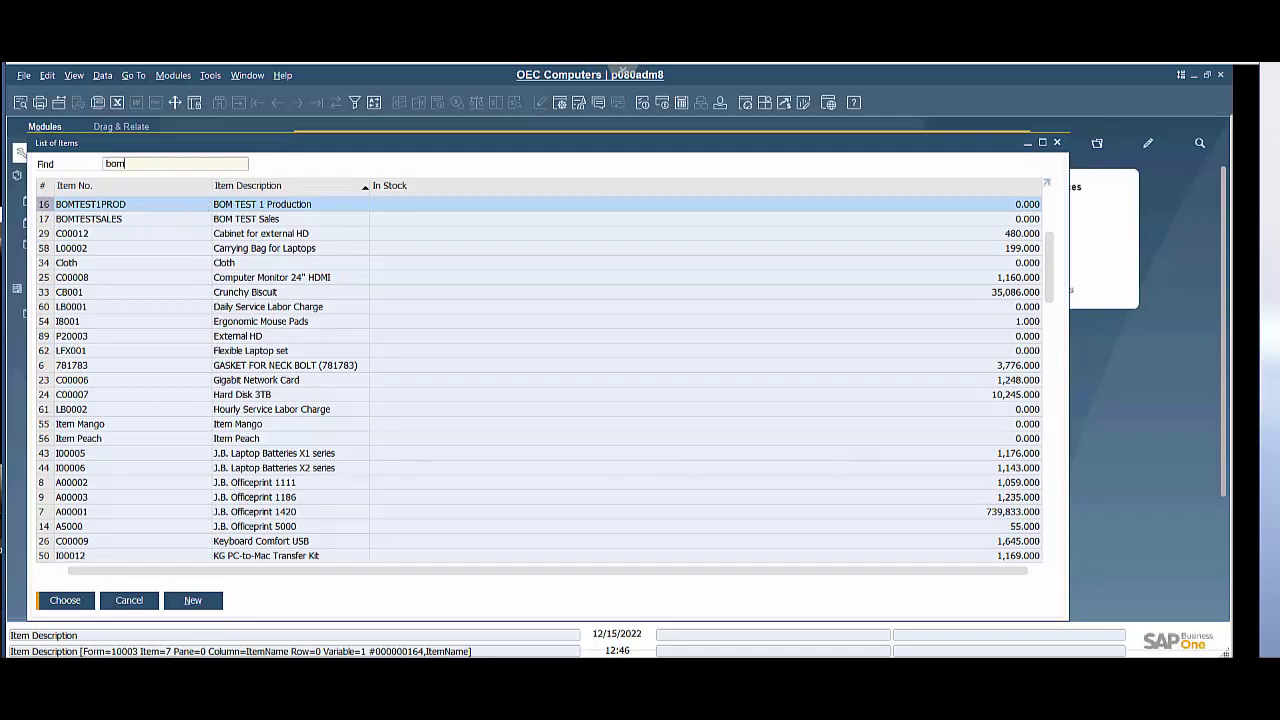
key("Down")
left_click(66, 600)
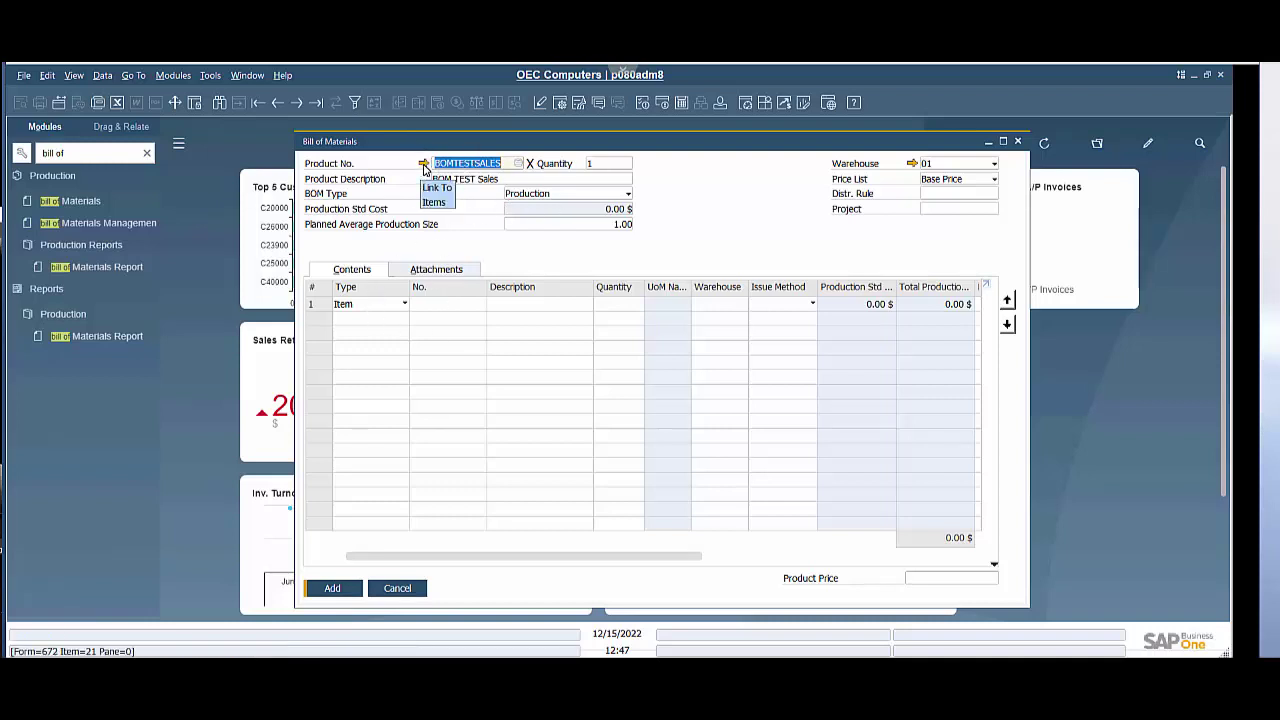
left_click(424, 165)
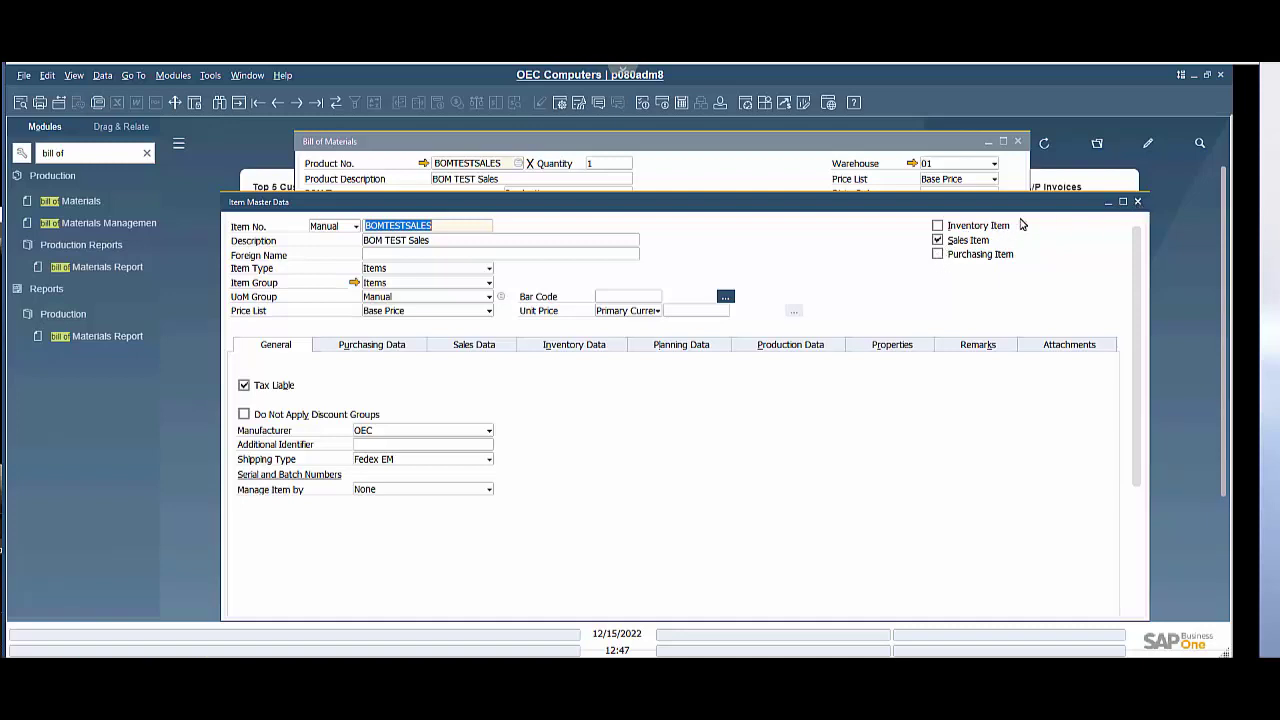
left_click(1137, 201)
Change the BOM type from Production to Sales.
left_click(604, 195)
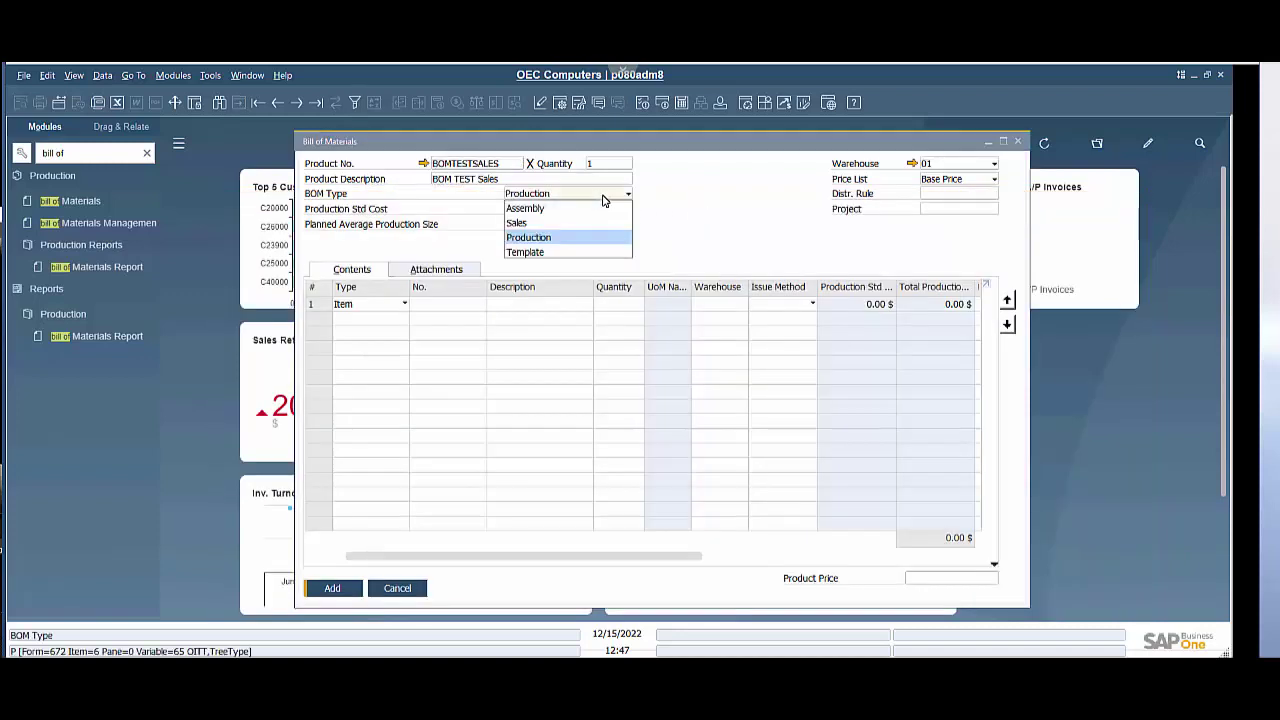
left_click(545, 225)
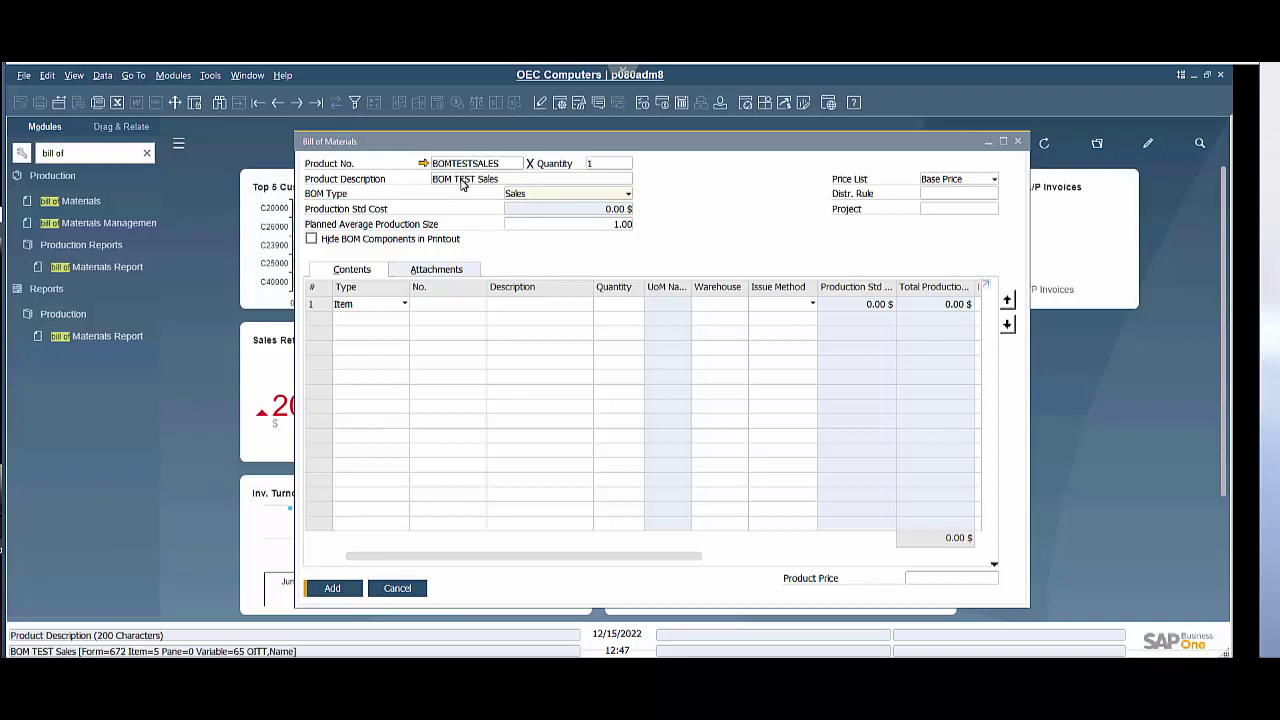
Add components 100-22, 100-24 and 101-18 from the list of items.
left_click(460, 307)
left_click(481, 305)
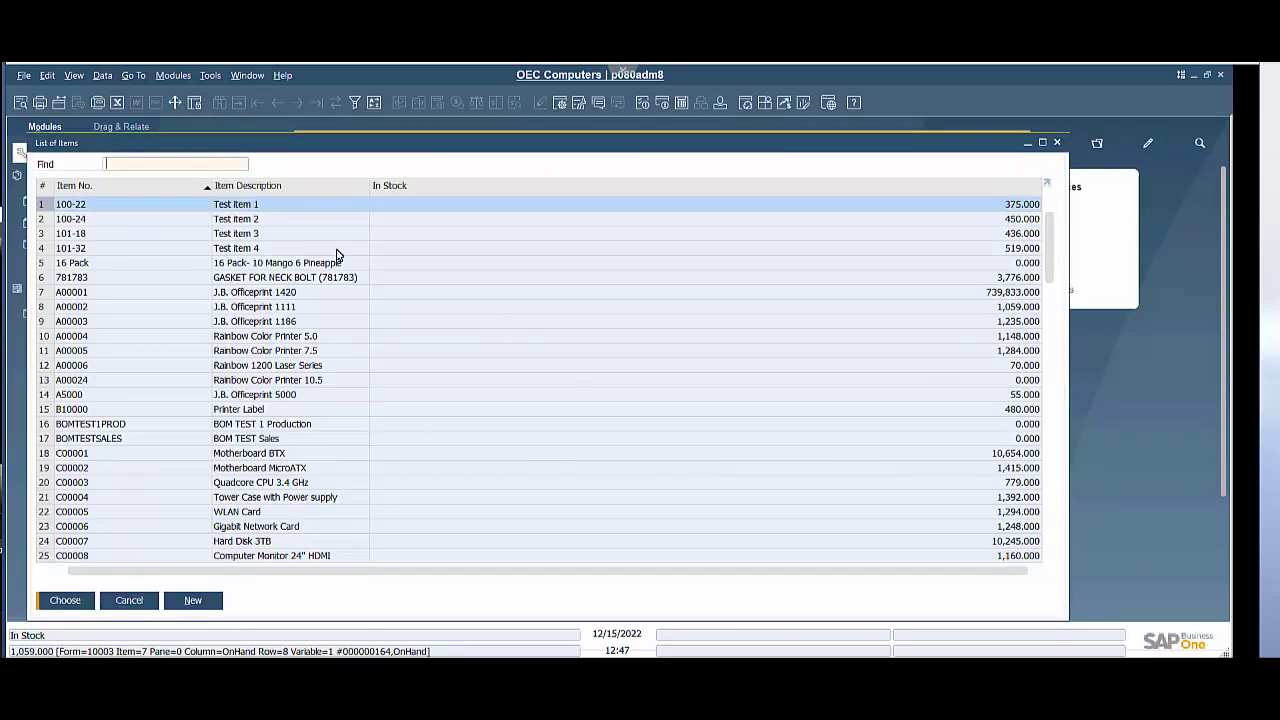
left_click(256, 222, "ctrl")
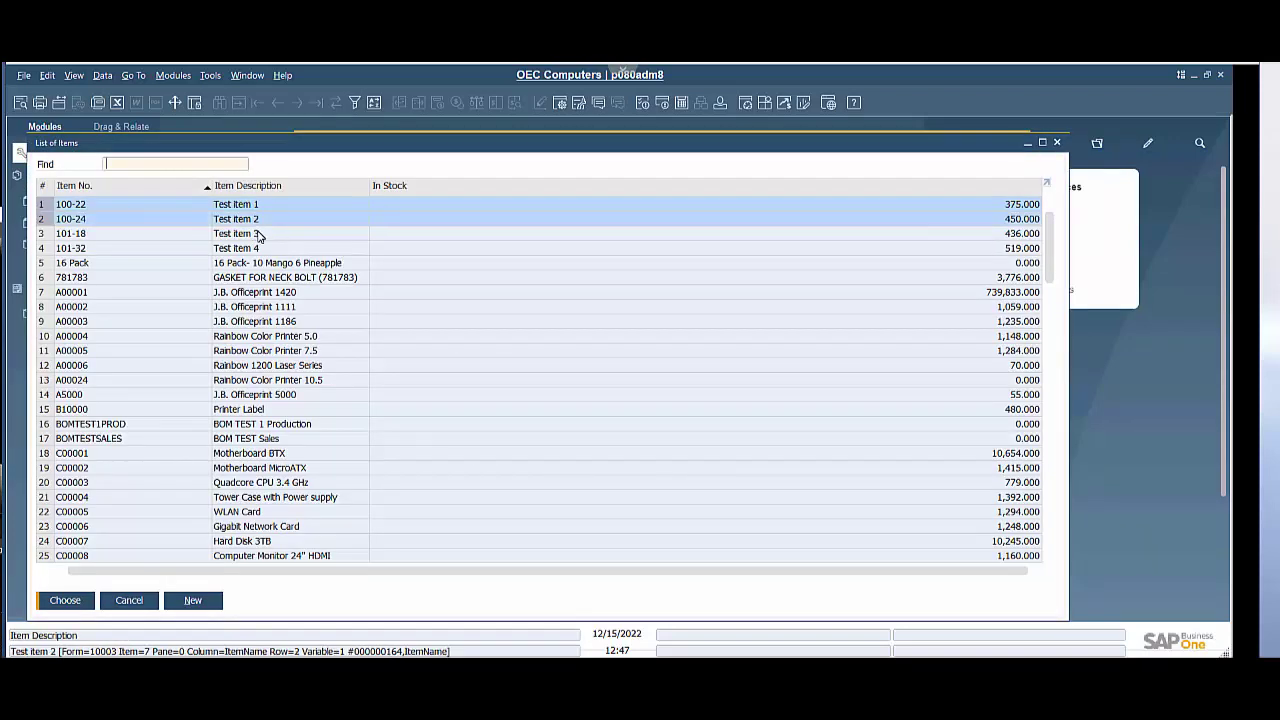
left_click(258, 235, "ctrl")
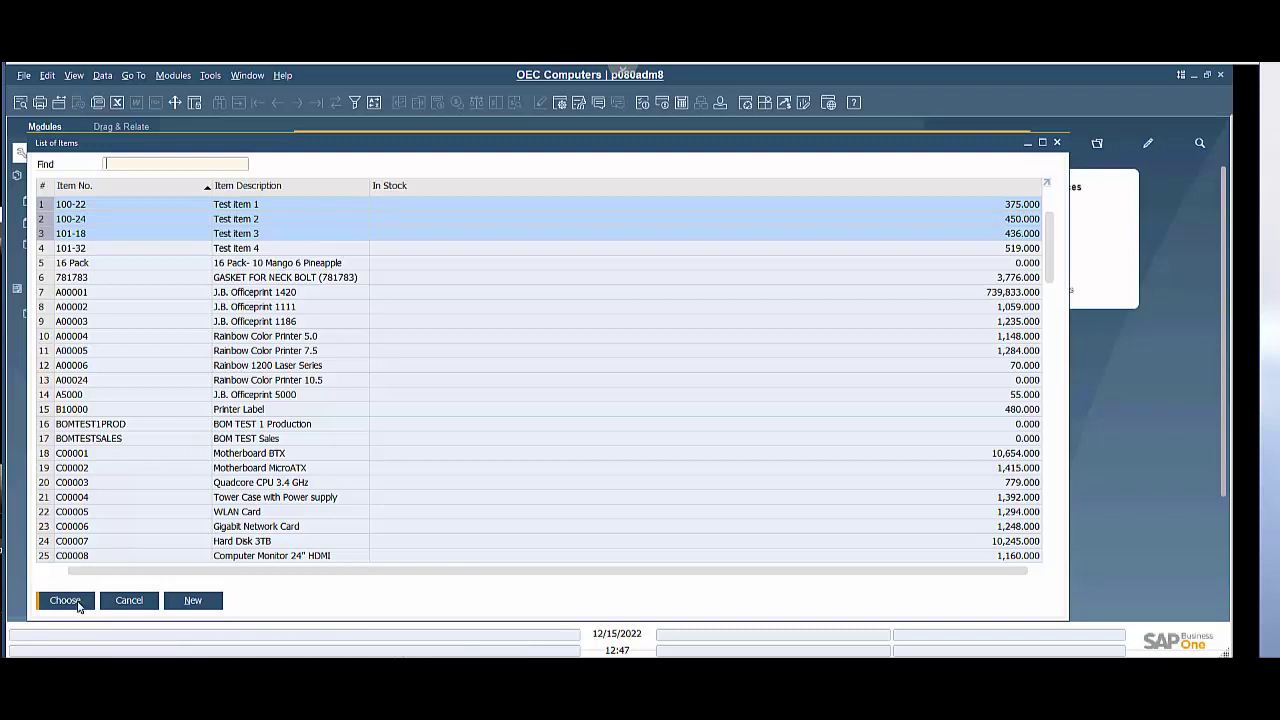
left_click(72, 600)
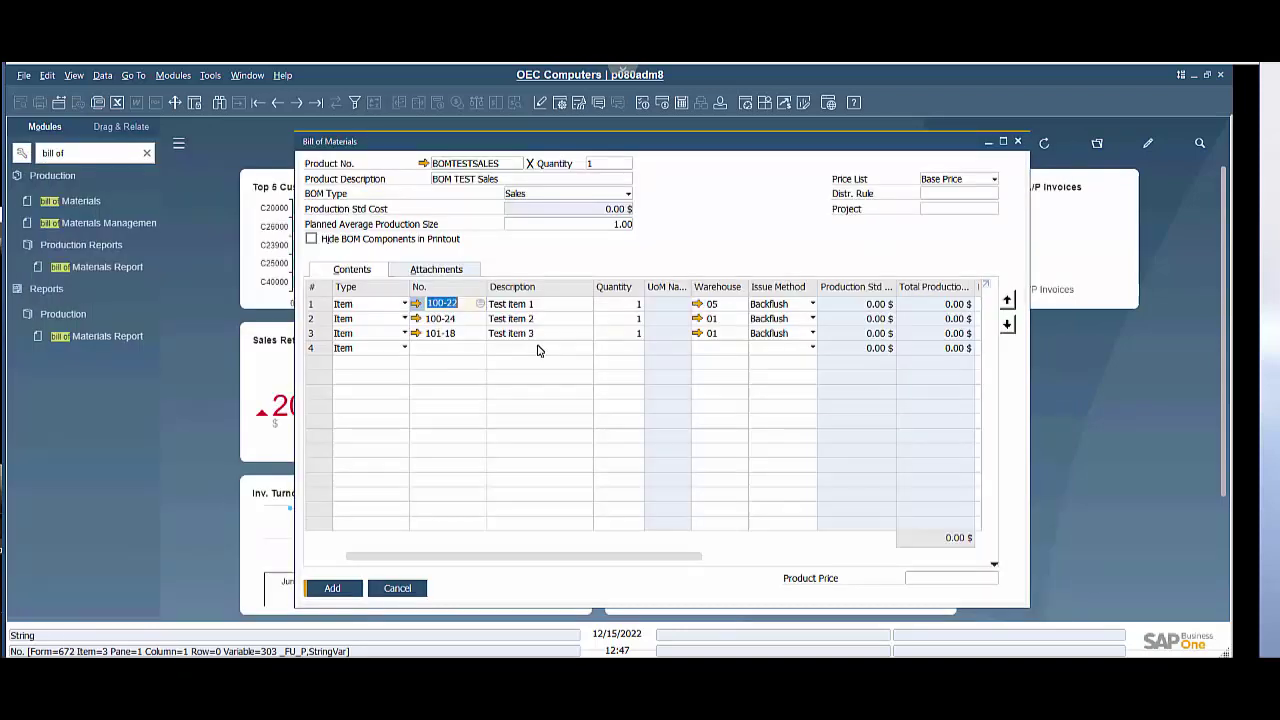
Enter quantities 2 and 3 for the first two components, leaving the third at 1.
left_click(628, 304)
type("2")
key("Down")
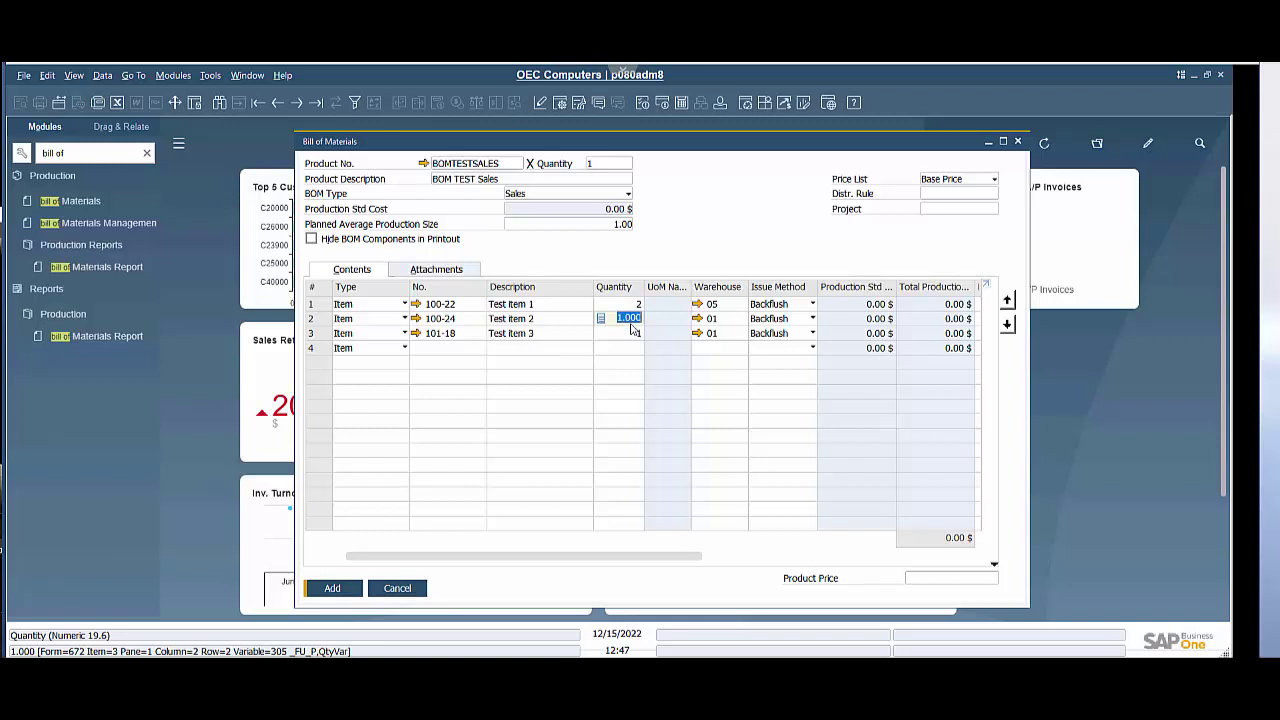
type("3")
key("Down")
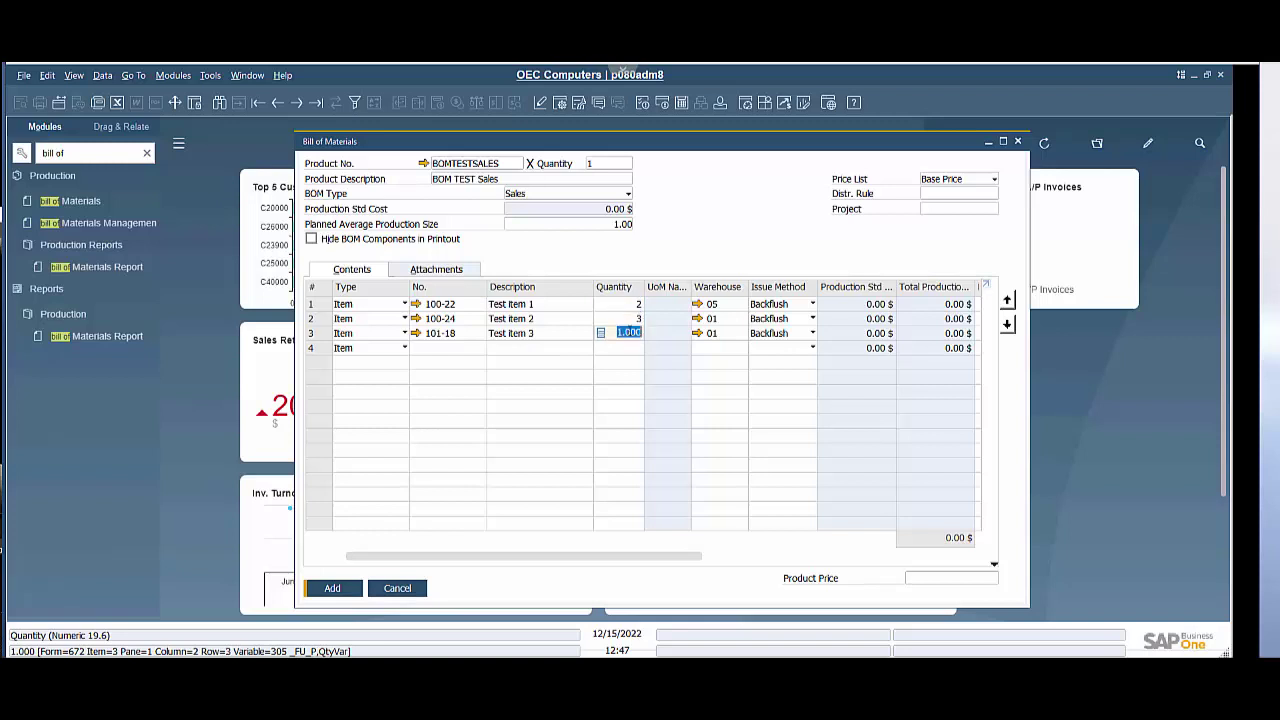
Save the sales BOM, then find and reopen BOMTESTSALES by searching Product No. for 'BOM'.
left_click(335, 589)
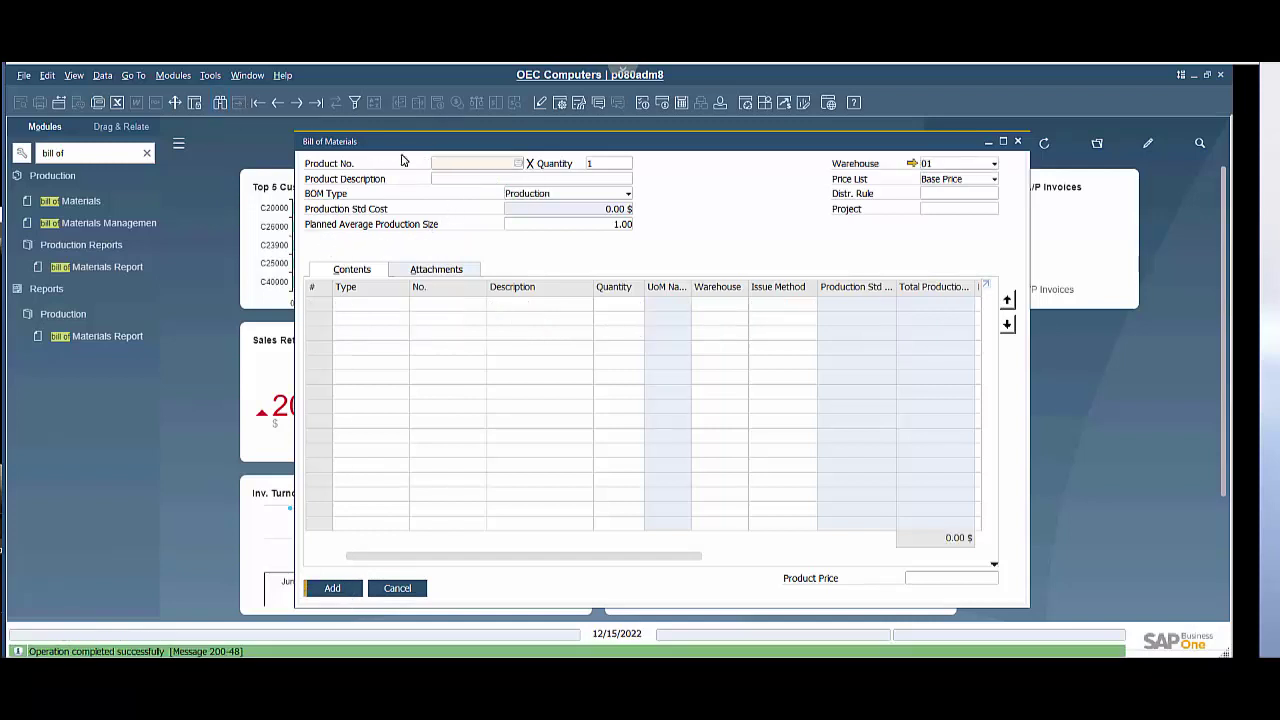
key("ctrl+f")
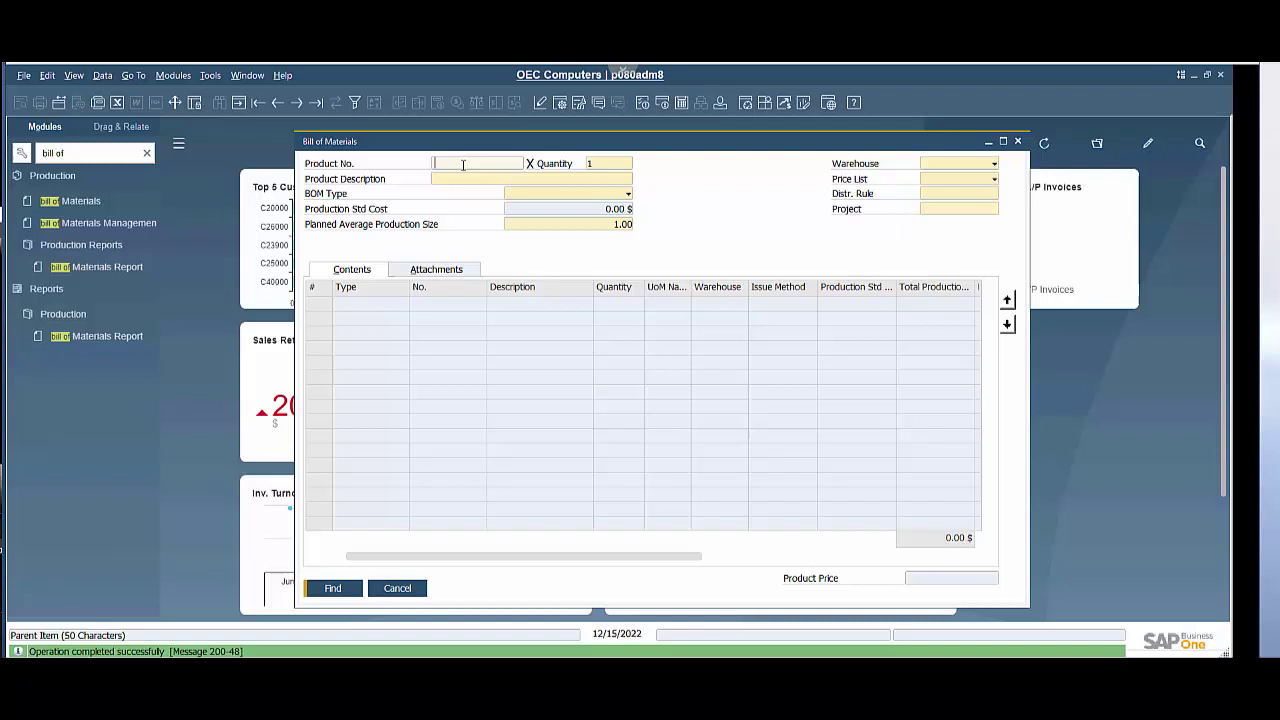
type("BOM")
key("Tab")
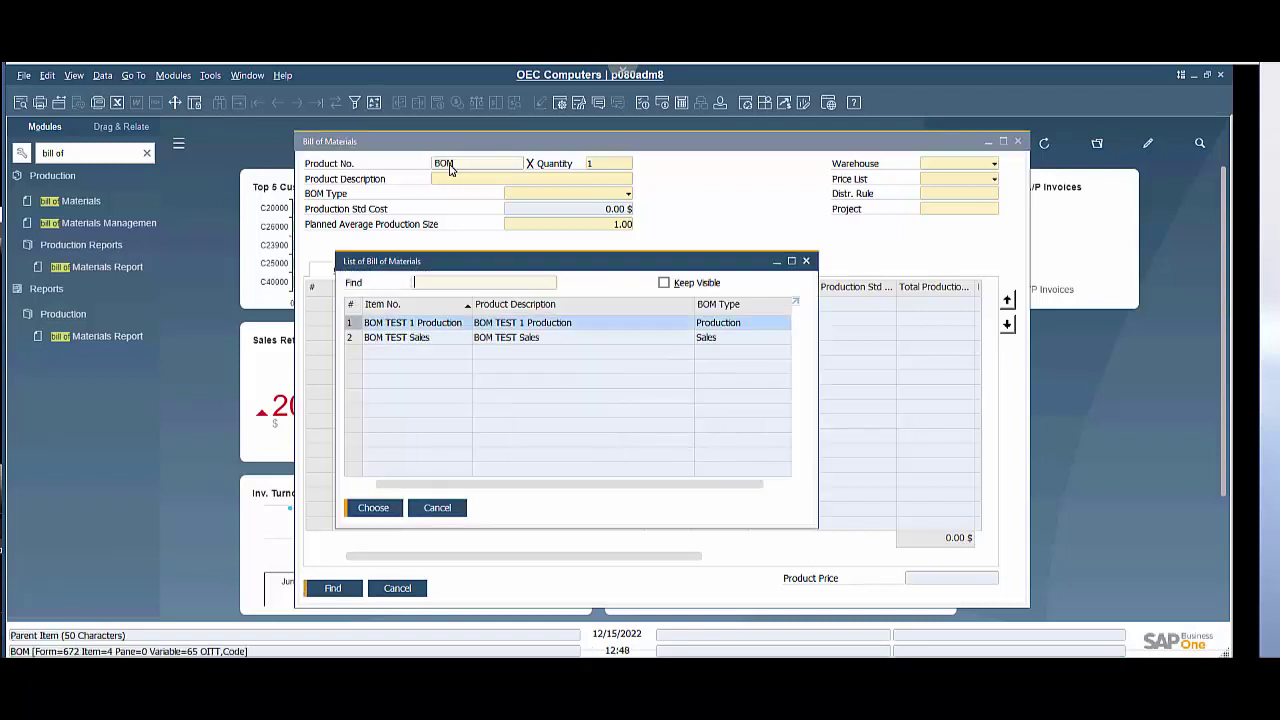
double_click(435, 339)
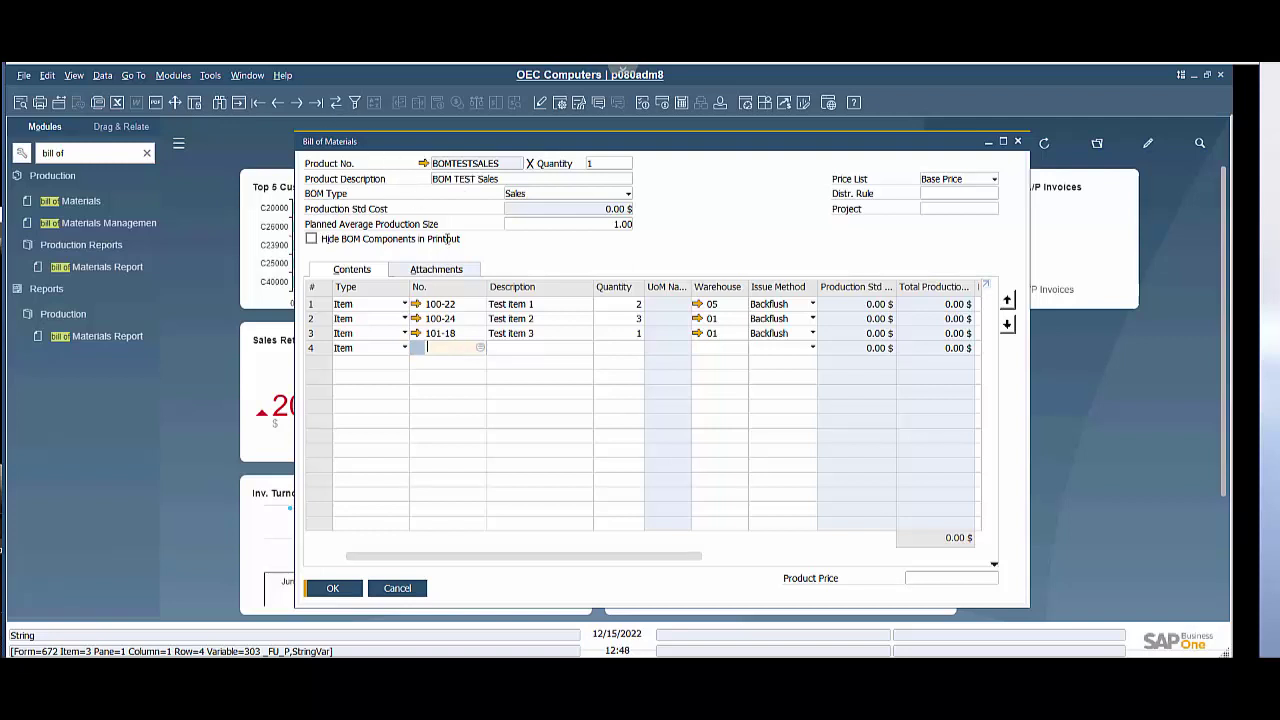
Change Test Item 1's quantity to 1 and update the BOMTESTSALES bill.
left_click(638, 304)
type("1")
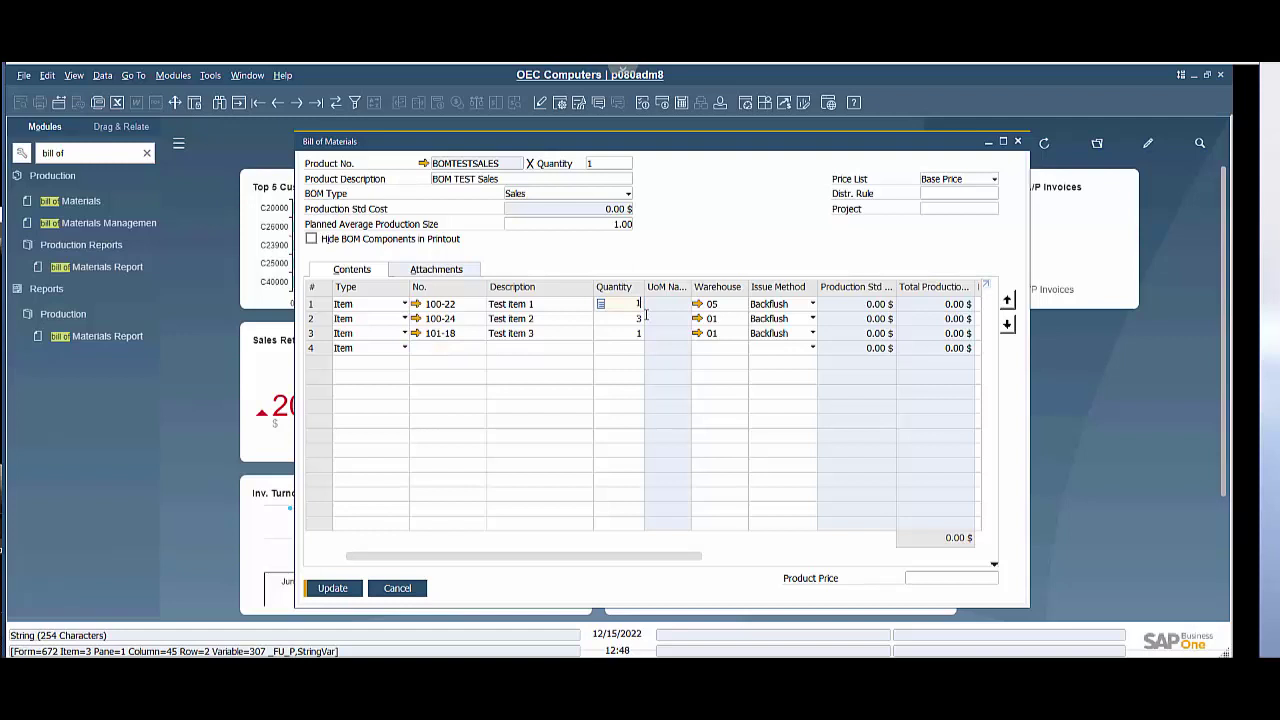
left_click(338, 589)
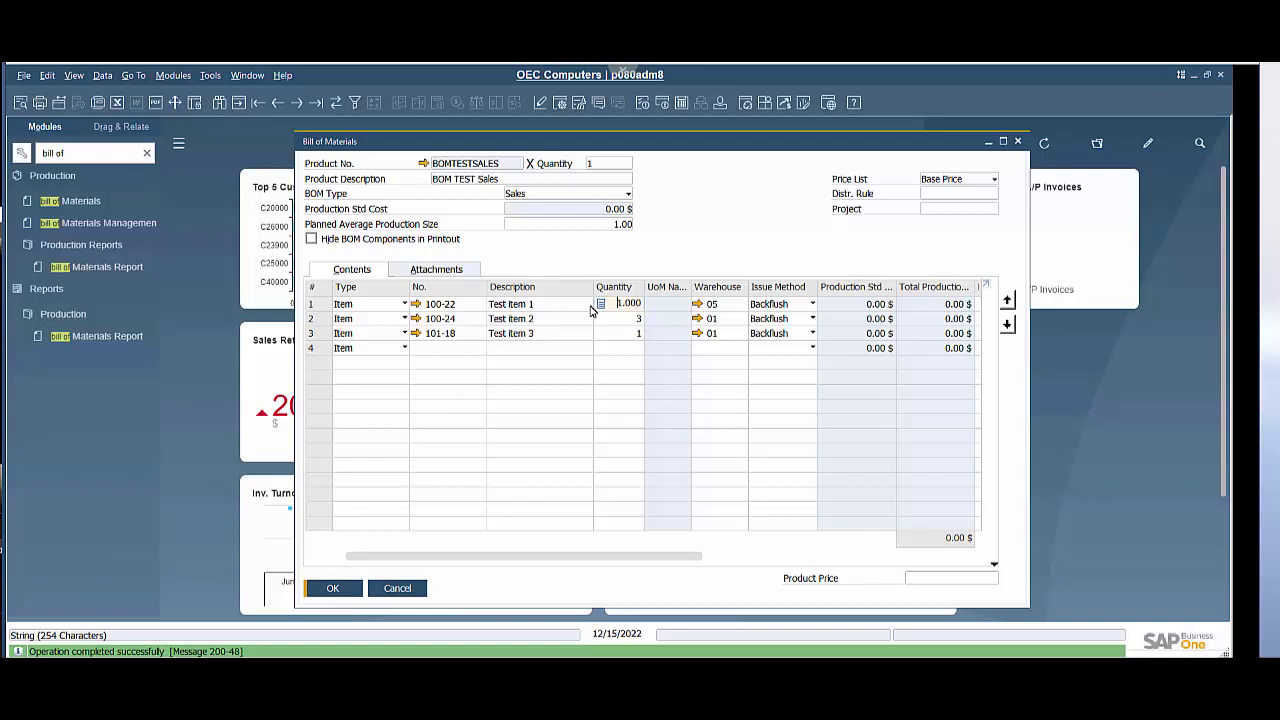
Go back to Test Item 1's quantity, then list the Assembly, Sales, Production and Template BOM types.
left_click(621, 302)
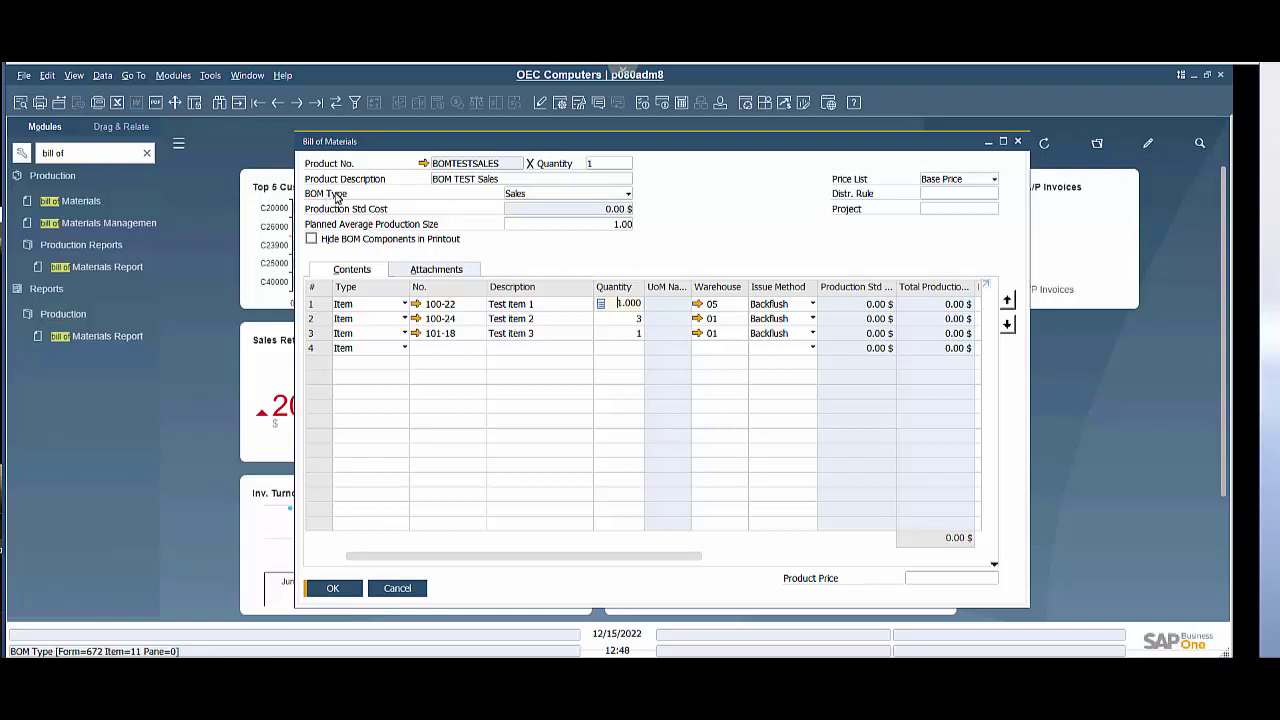
left_click(569, 194)
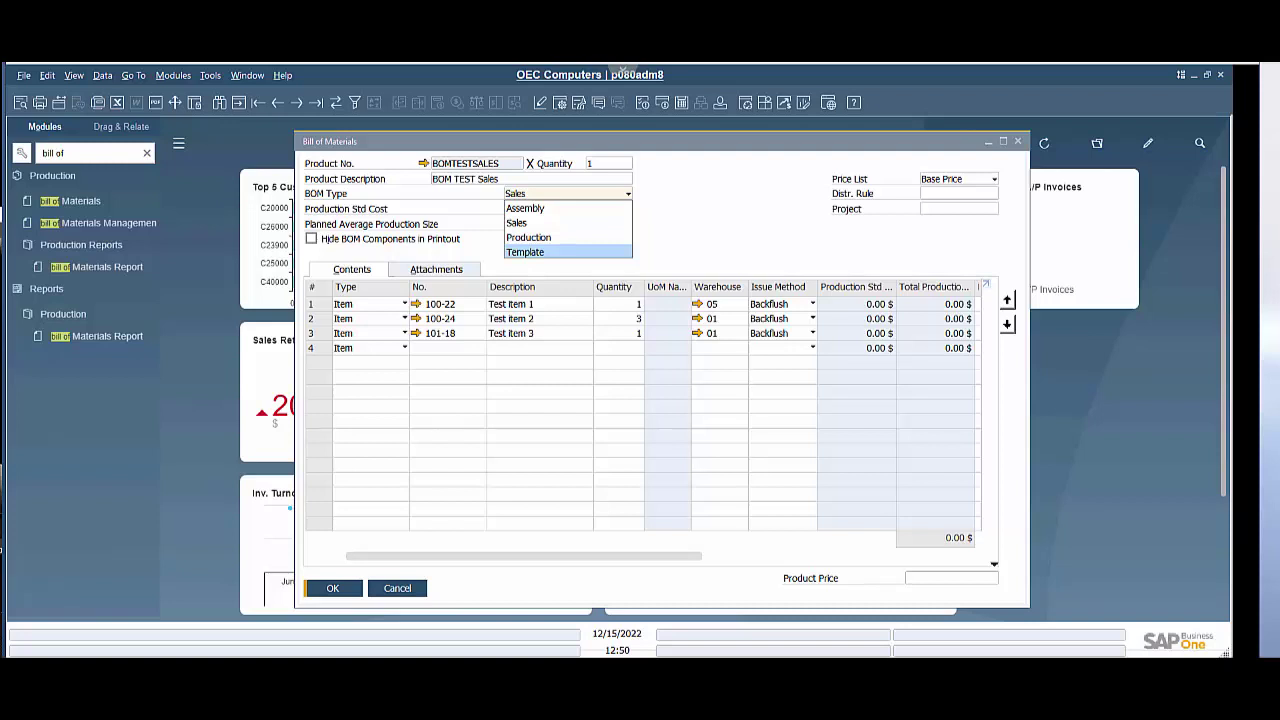
Dismiss the BOM type list unchanged so BOMTESTSALES stays a Sales BOM.
left_click(740, 224)
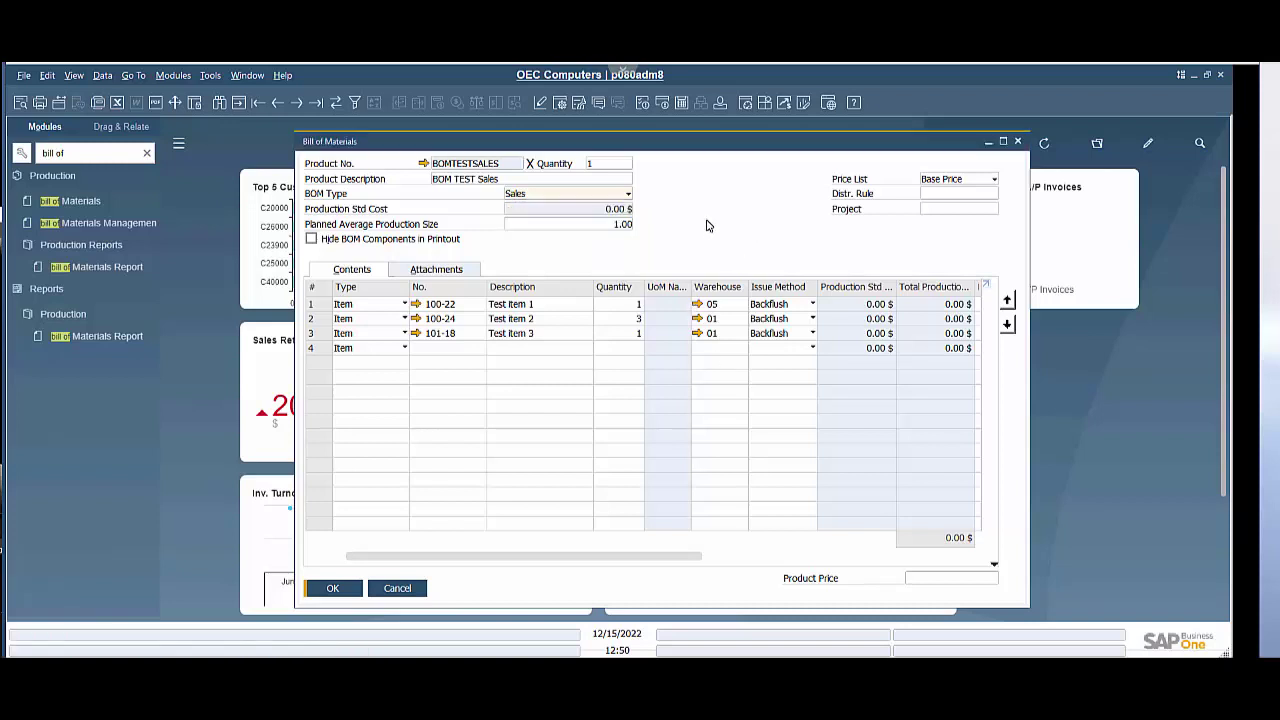